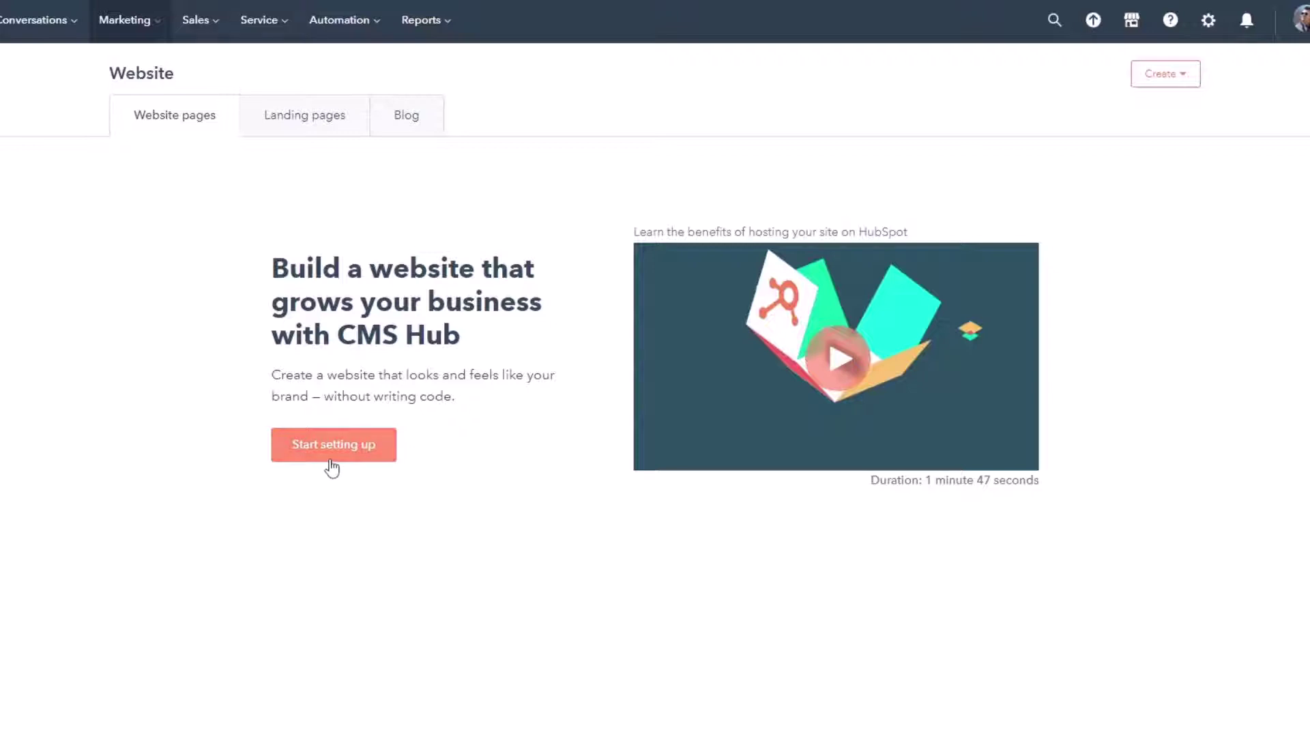
Step: Open the Create menu on Website pages to see the Website page and Landing page options
click(1172, 76)
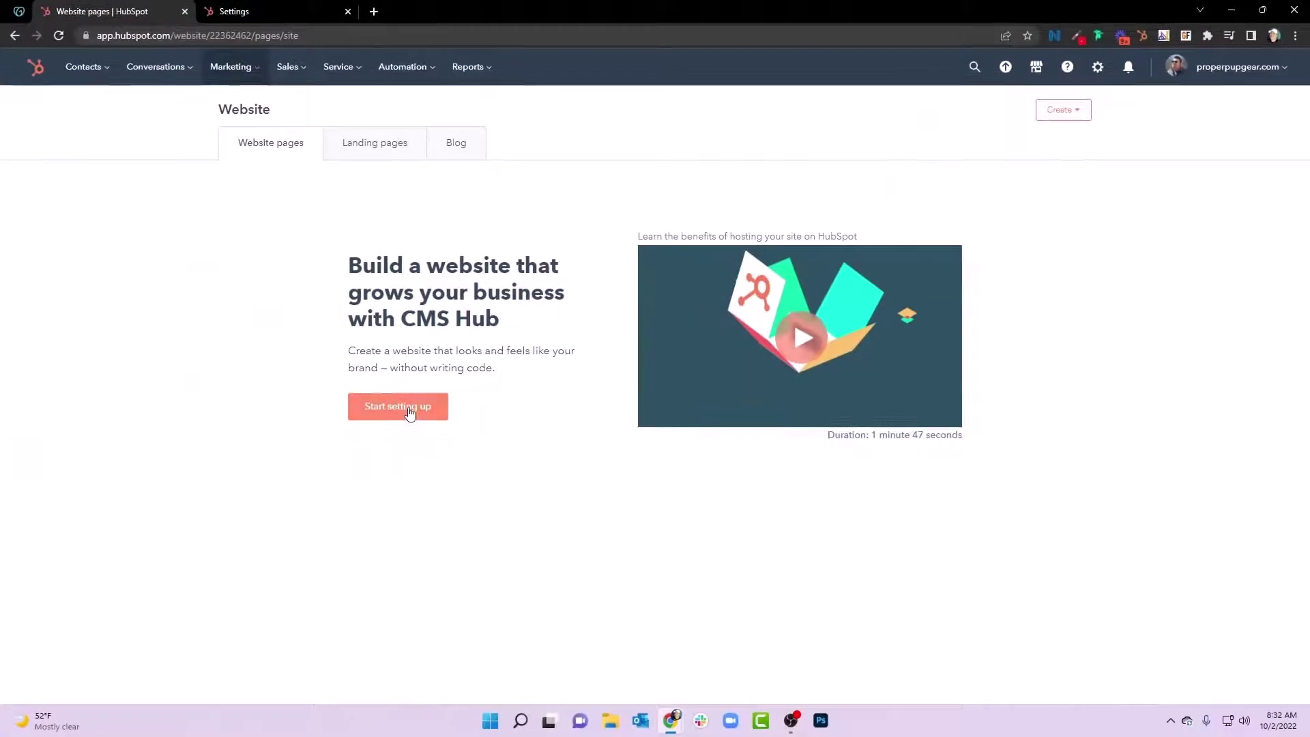
Step: Start connecting a Primary domain from Settings > Domains & URLs
click(263, 12)
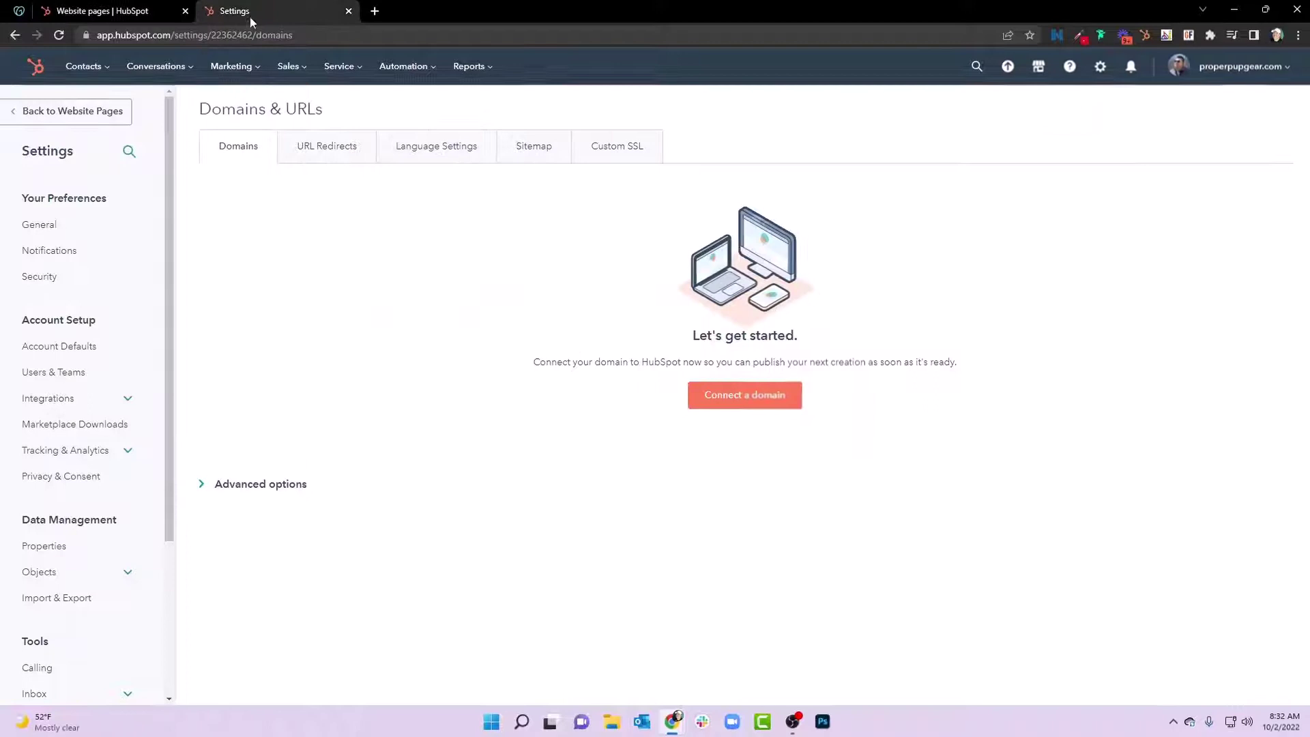
scroll(63, 478, down, 3)
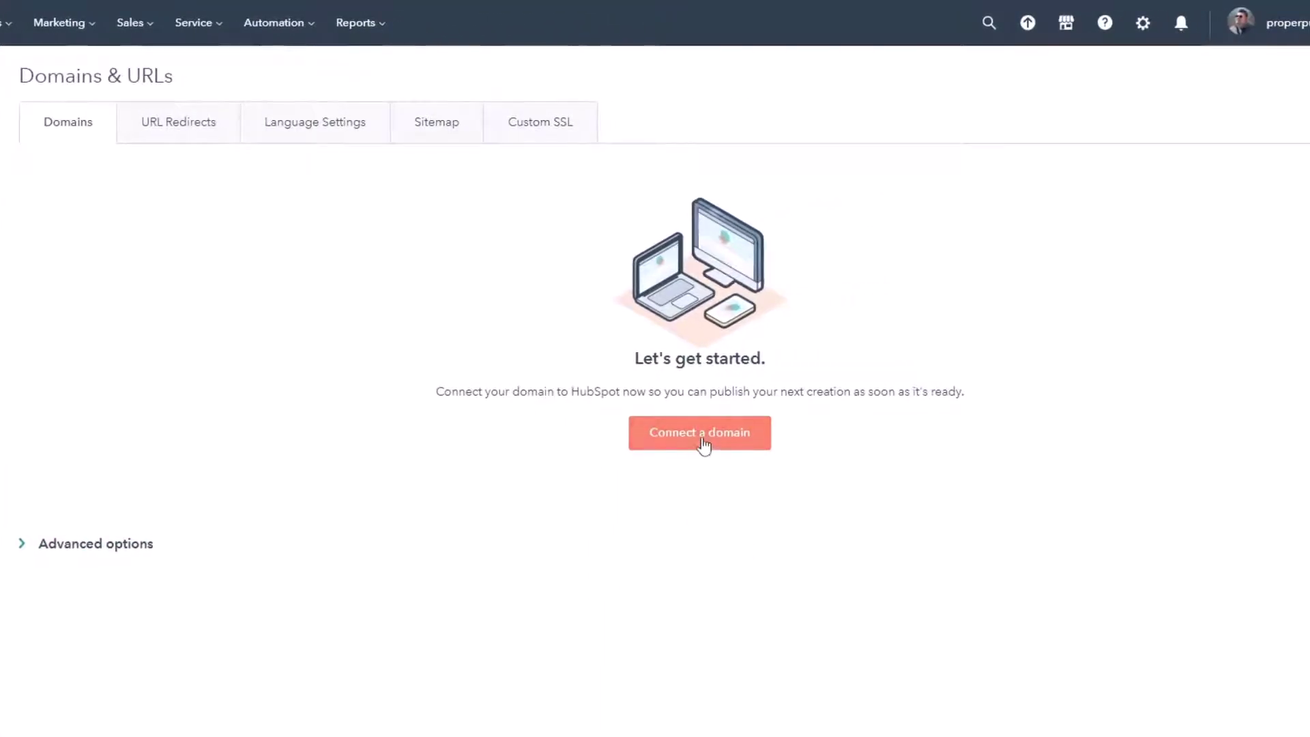
click(705, 445)
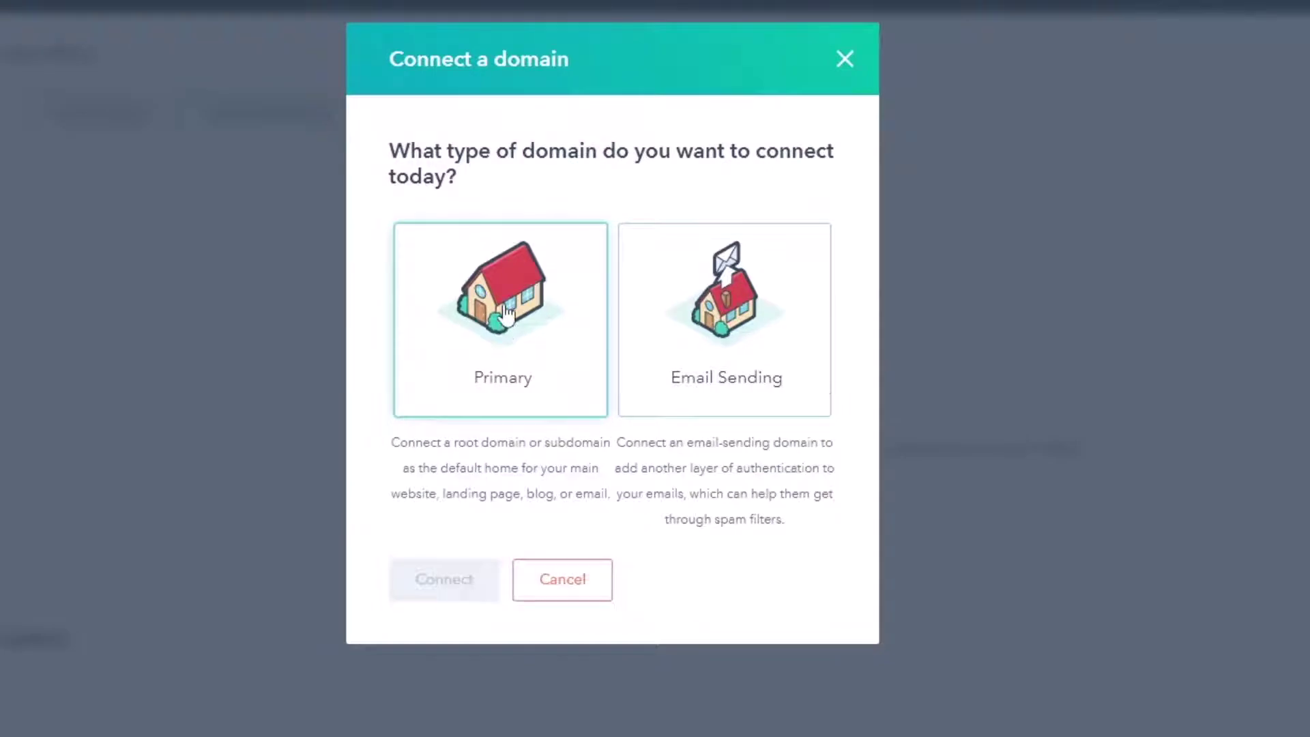
click(505, 314)
click(451, 587)
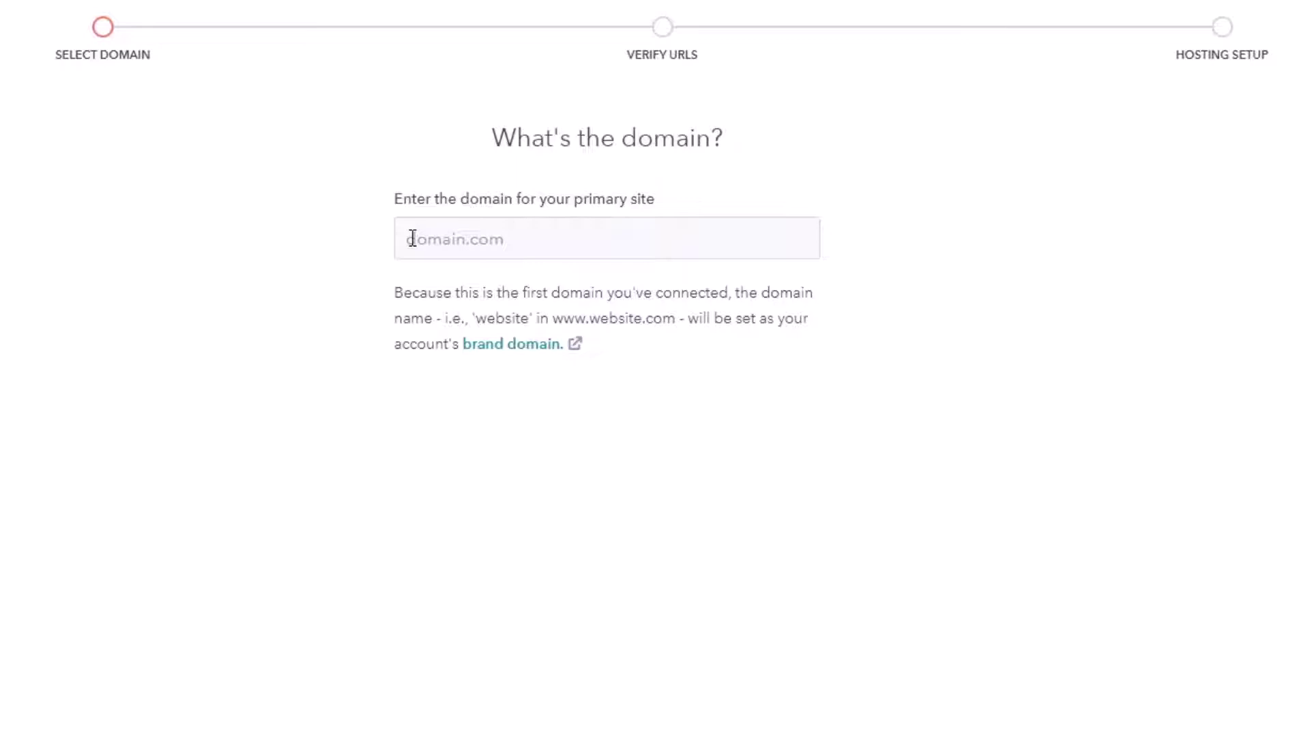
Step: Enter properpupgear.com as the primary domain with the www subdomain
click(412, 238)
text(properpupgear.com)
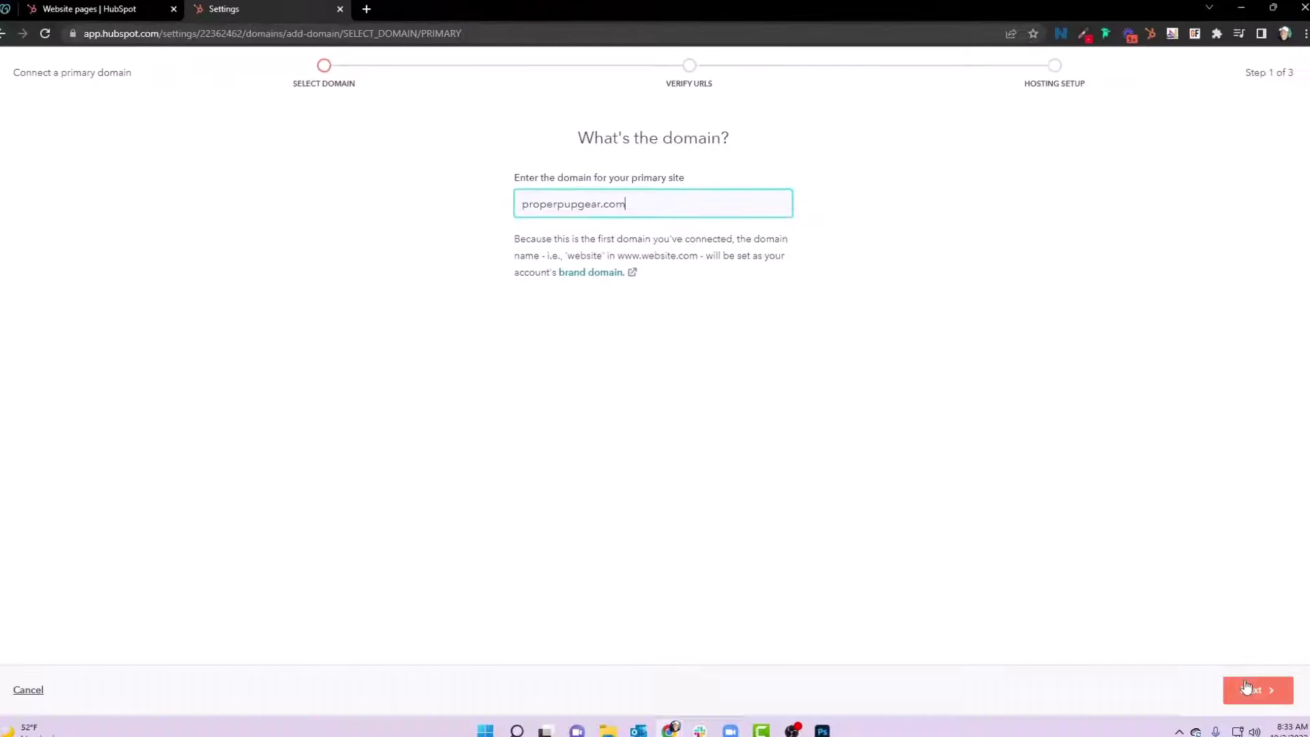
click(1243, 680)
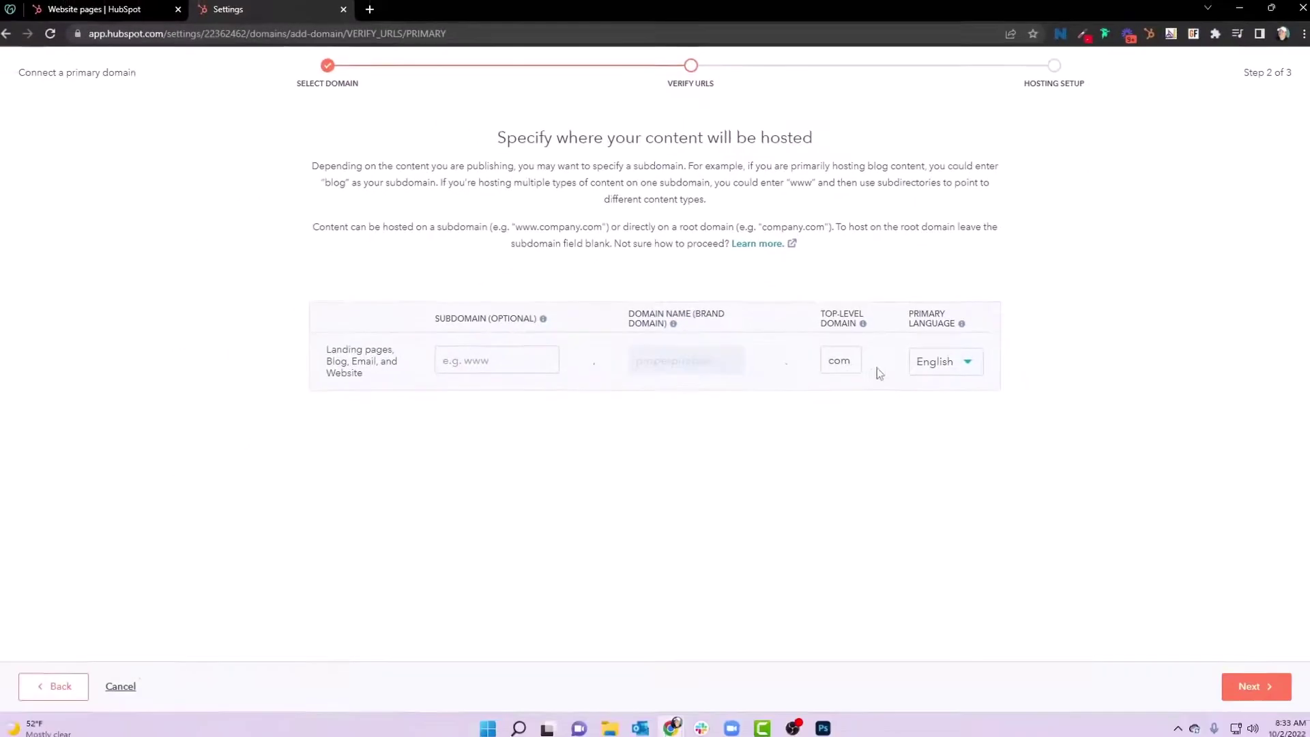
click(489, 369)
text(www)
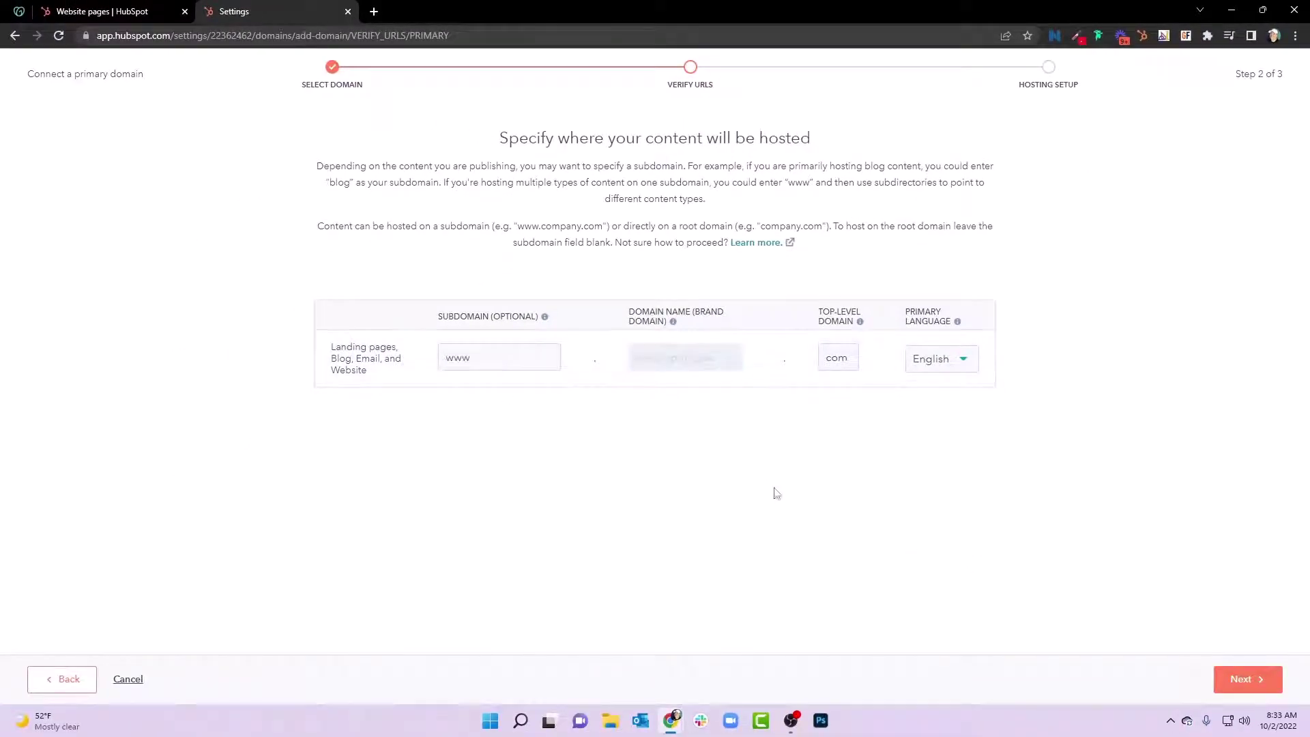
click(1248, 679)
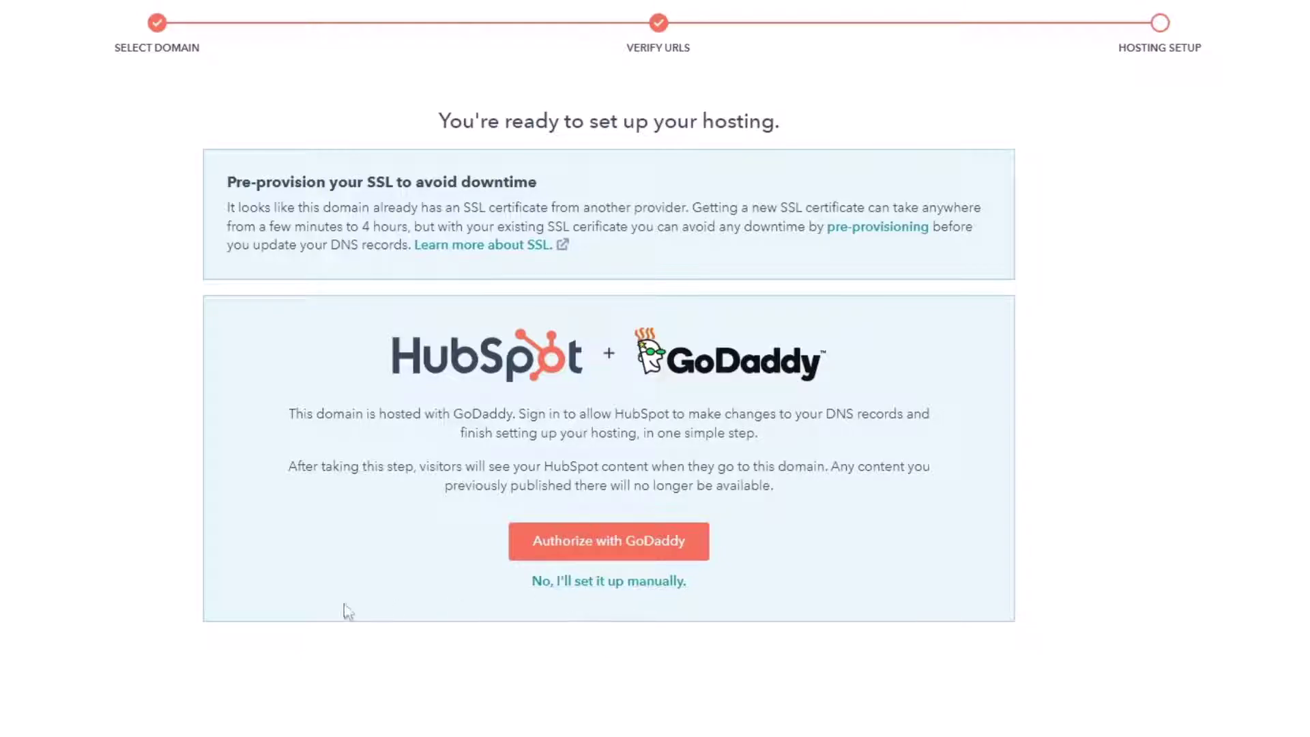
Step: Review the existing DNS records for properpupgear.com in GoDaddy's DNS Management
click(19, 13)
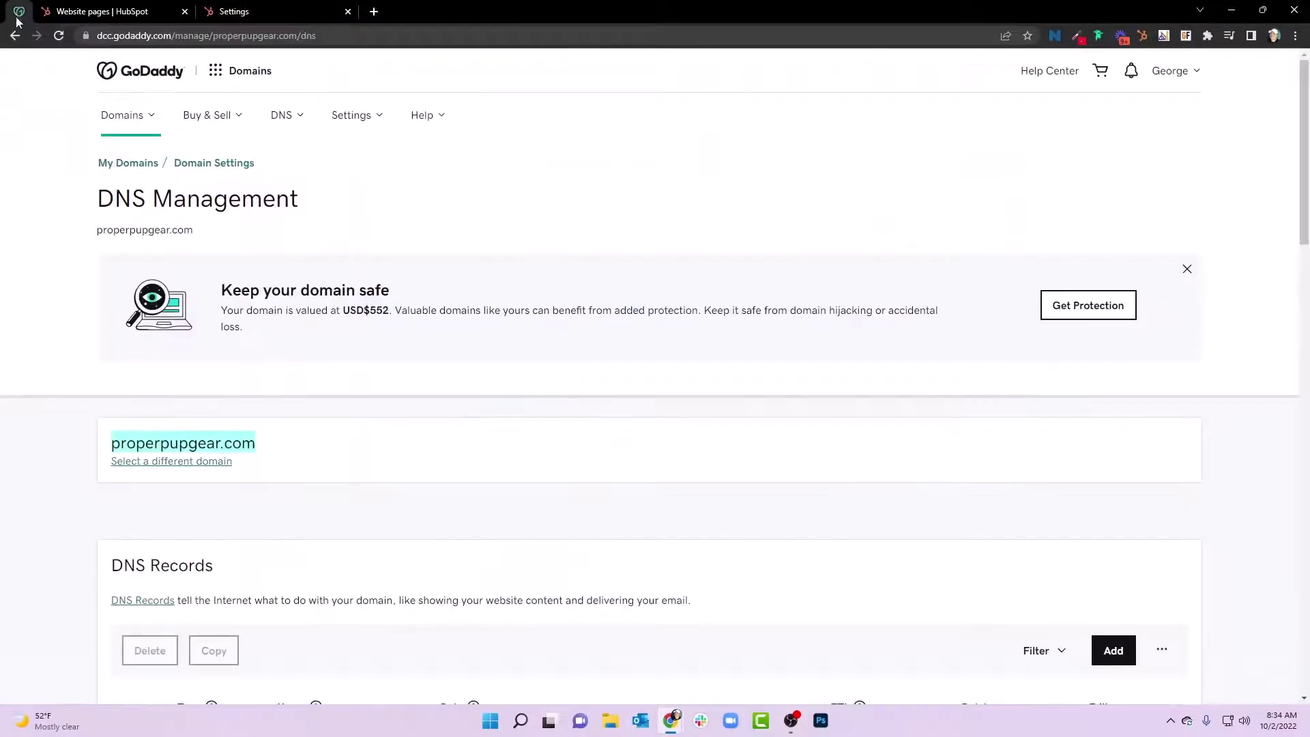
click(113, 448)
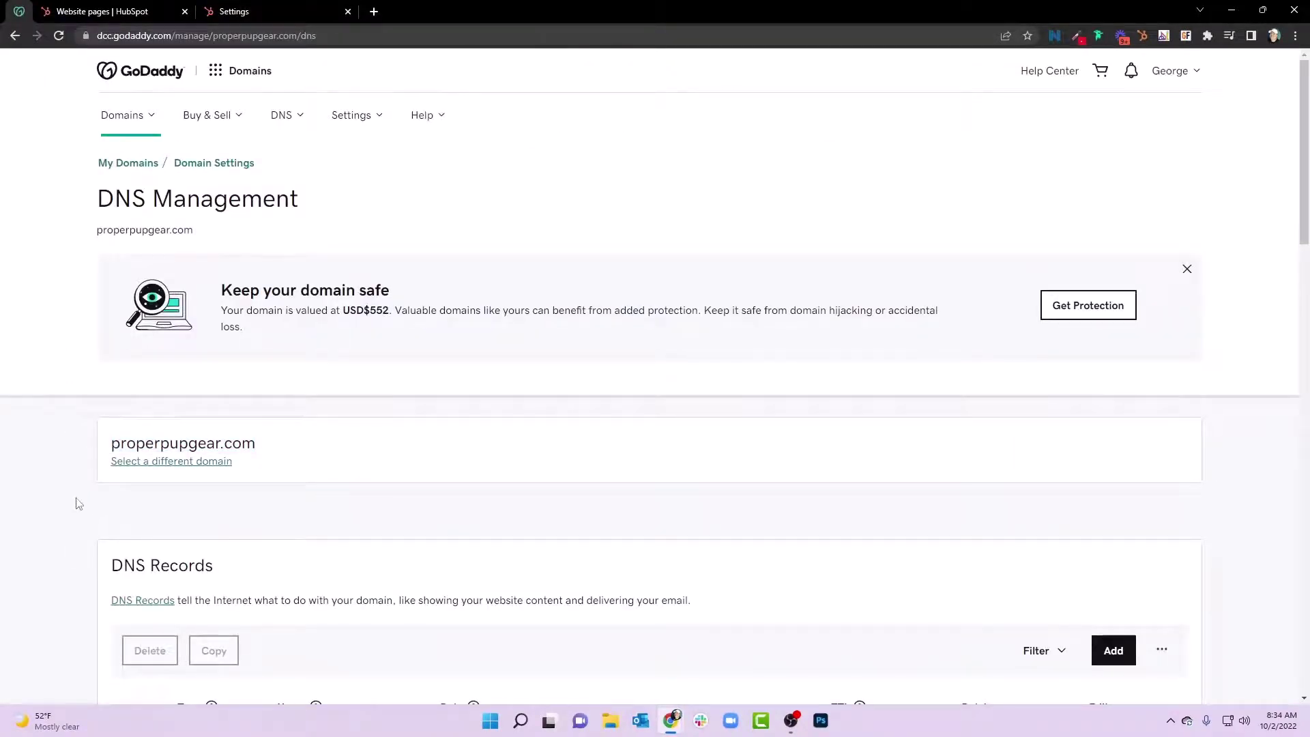
scroll(77, 505, down, 6)
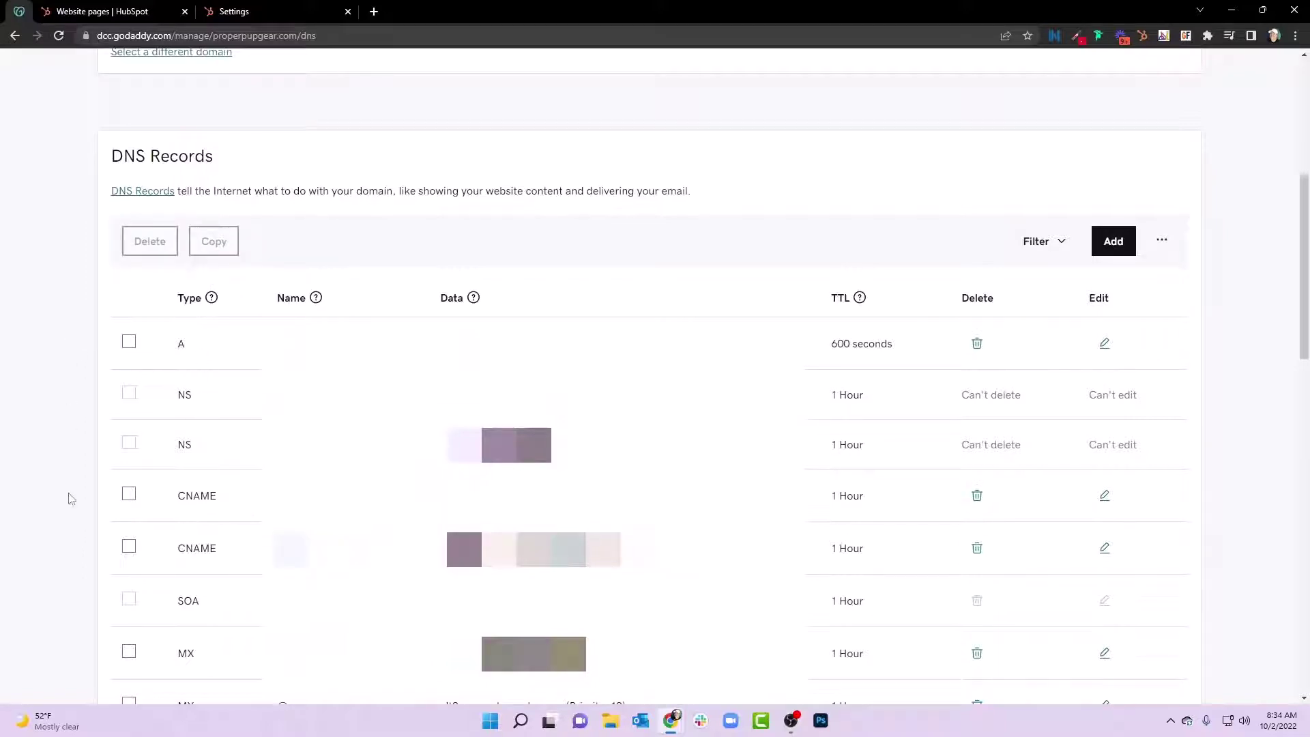
scroll(68, 239, up, 8)
Step: Authorize HubSpot with GoDaddy and show the DNS records HubSpot requires
click(234, 12)
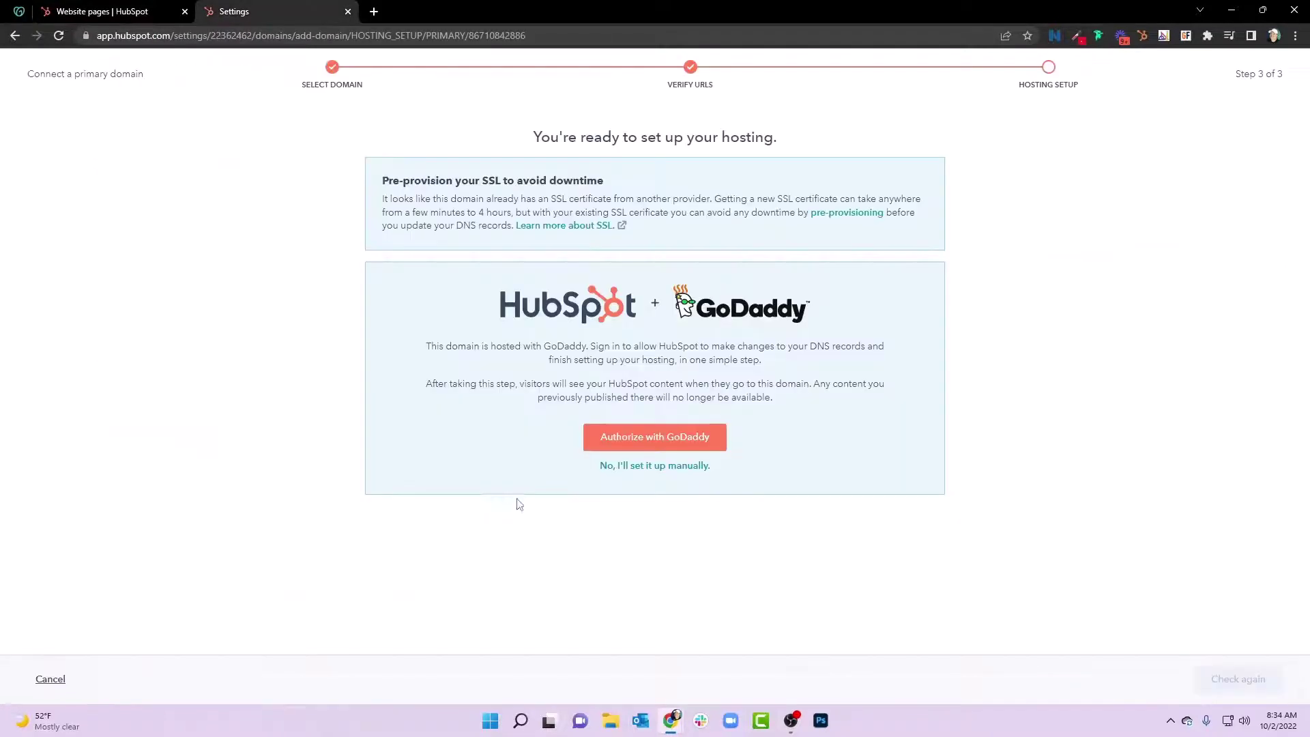
click(661, 438)
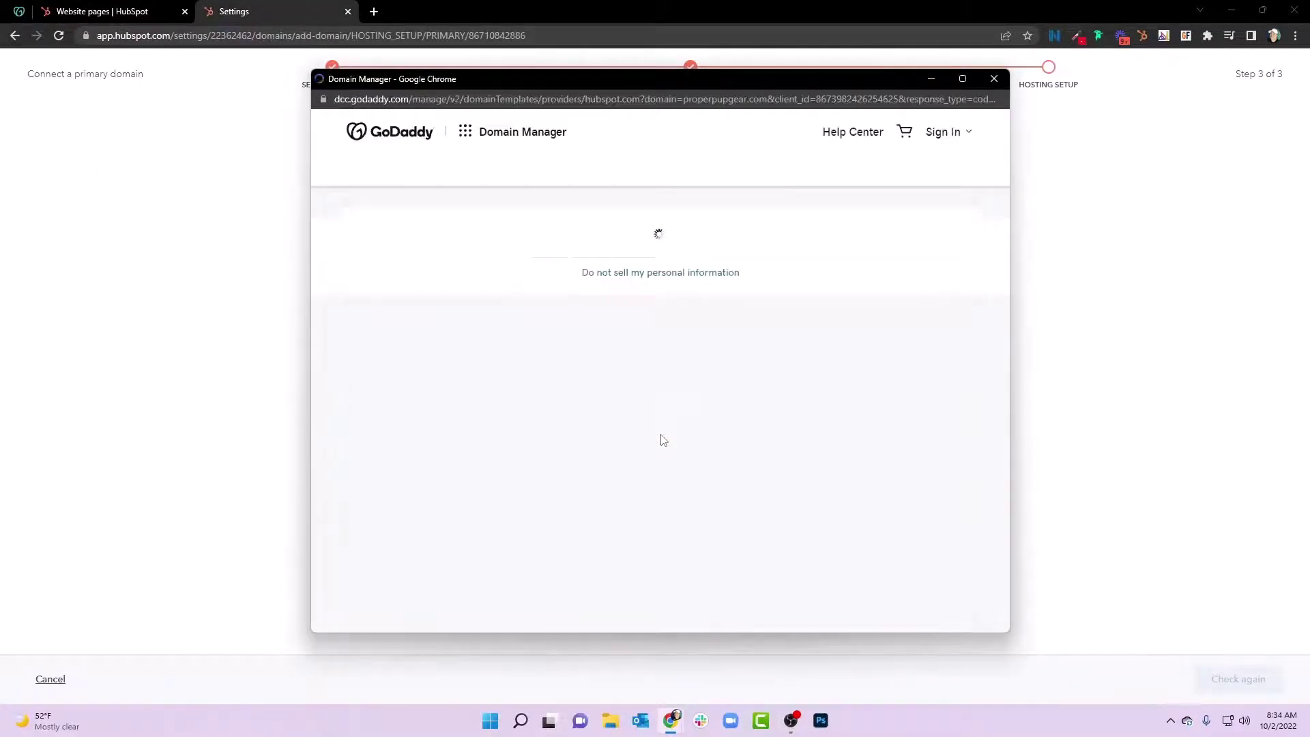
click(618, 473)
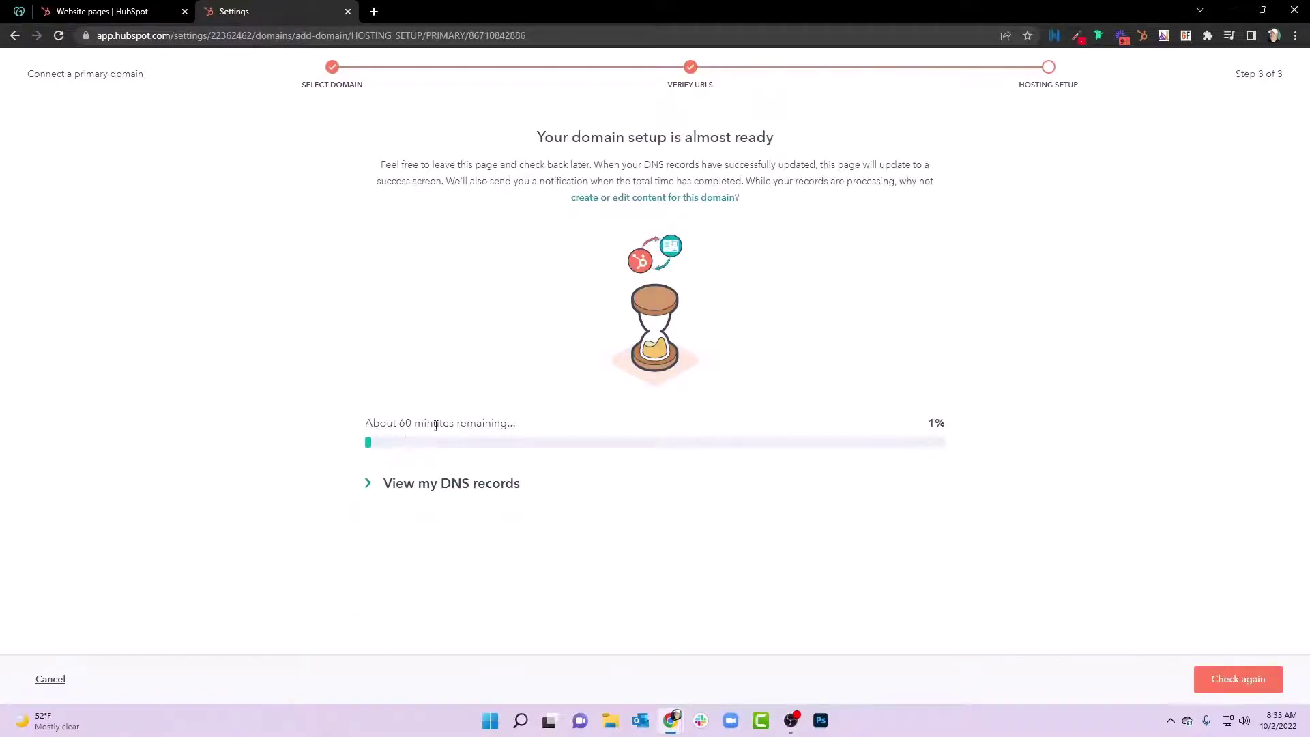
click(376, 491)
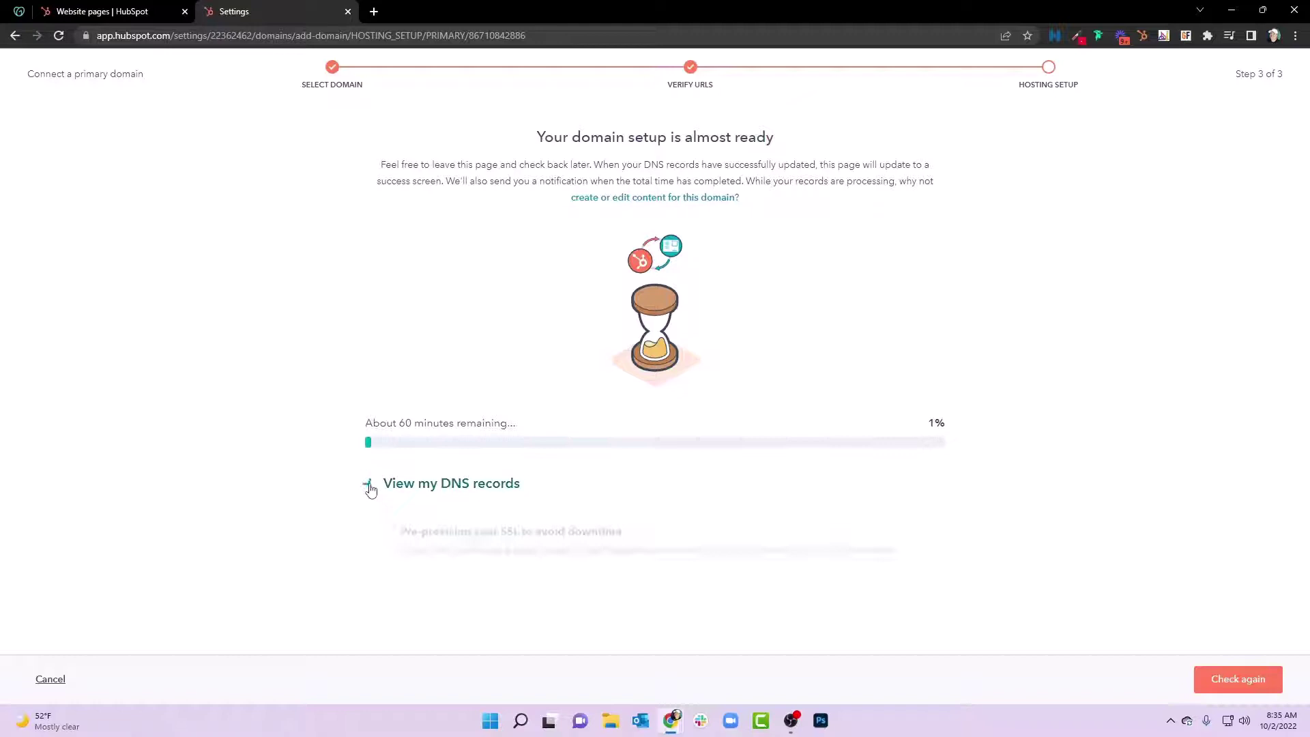
scroll(469, 407, down, 2)
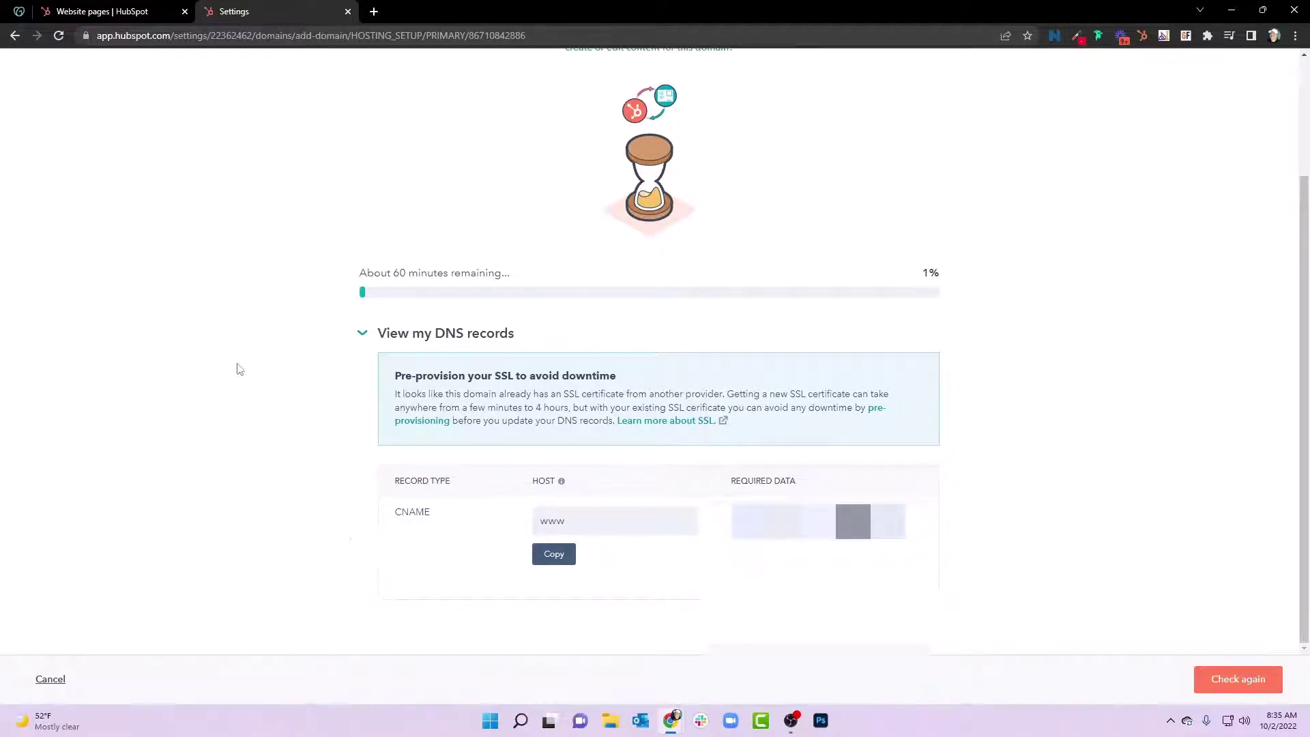
Step: Compare against the GoDaddy records, then recheck the DNS status in HubSpot
click(14, 35)
scroll(205, 423, down, 3)
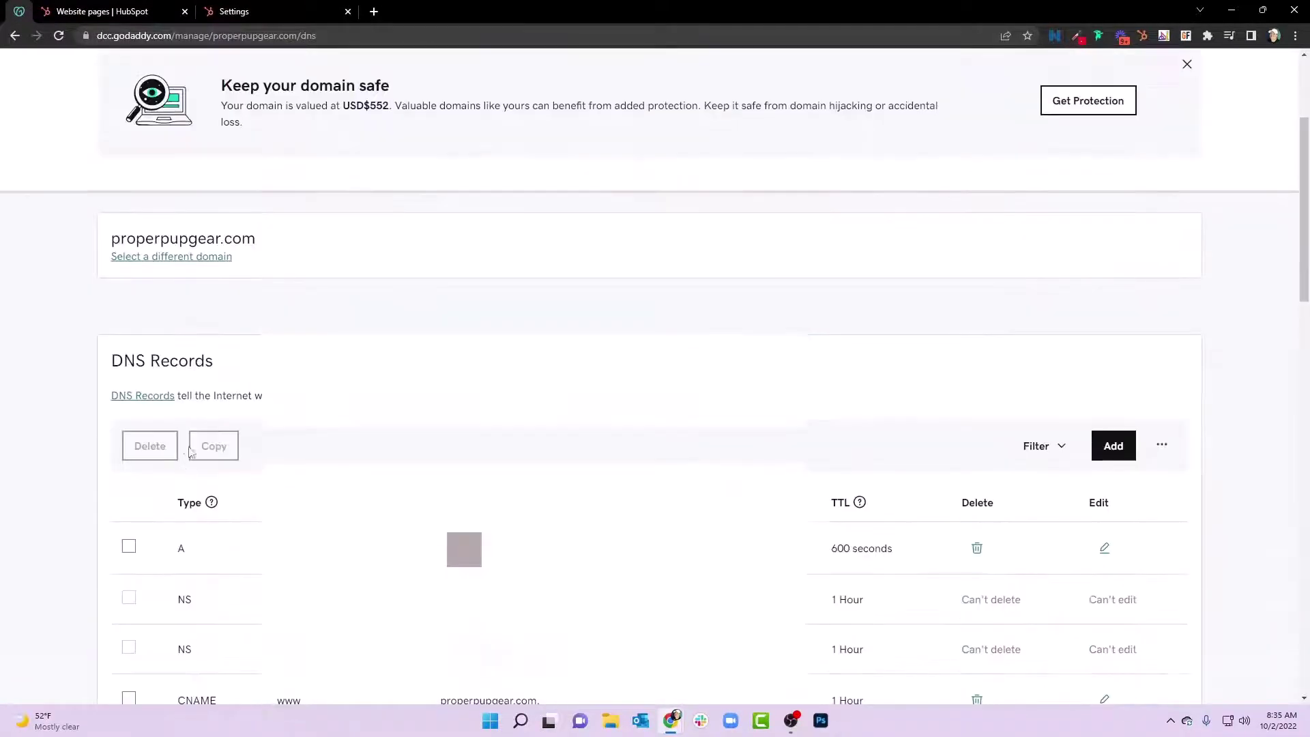
scroll(162, 437, down, 5)
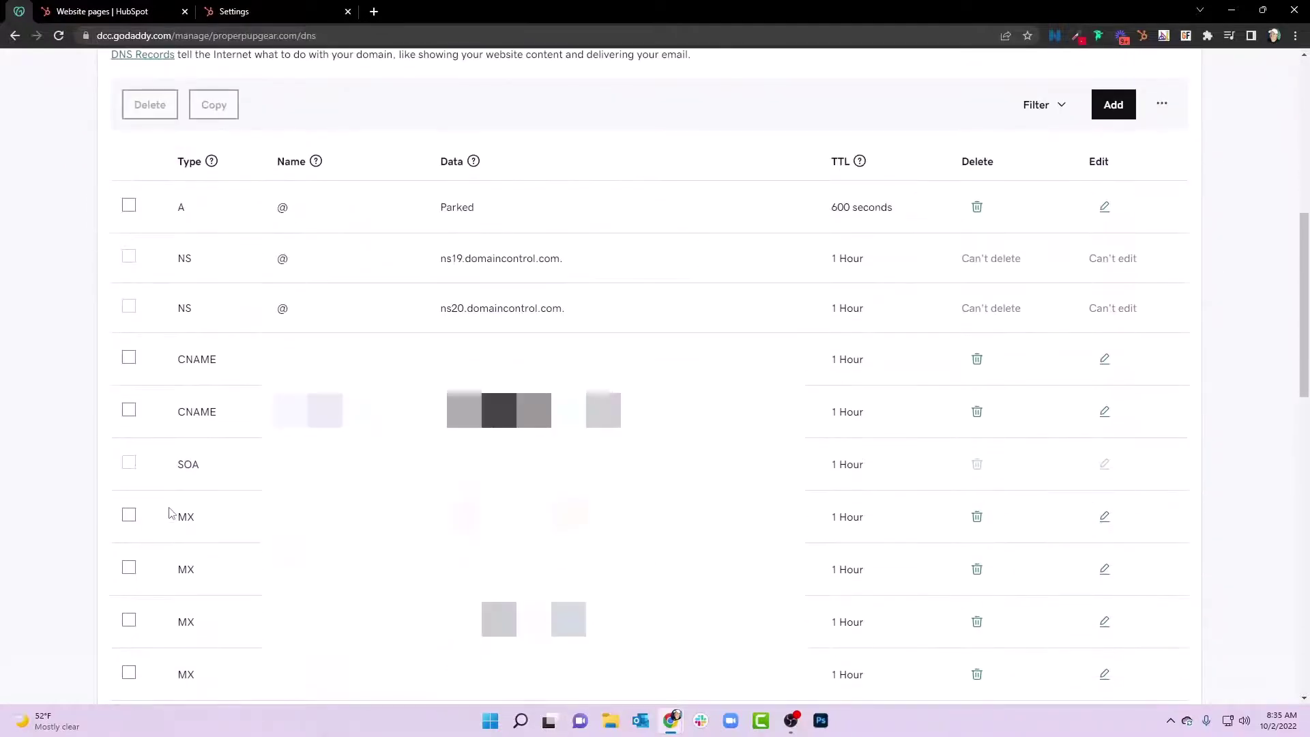
scroll(162, 477, up, 4)
scroll(162, 477, up, 4)
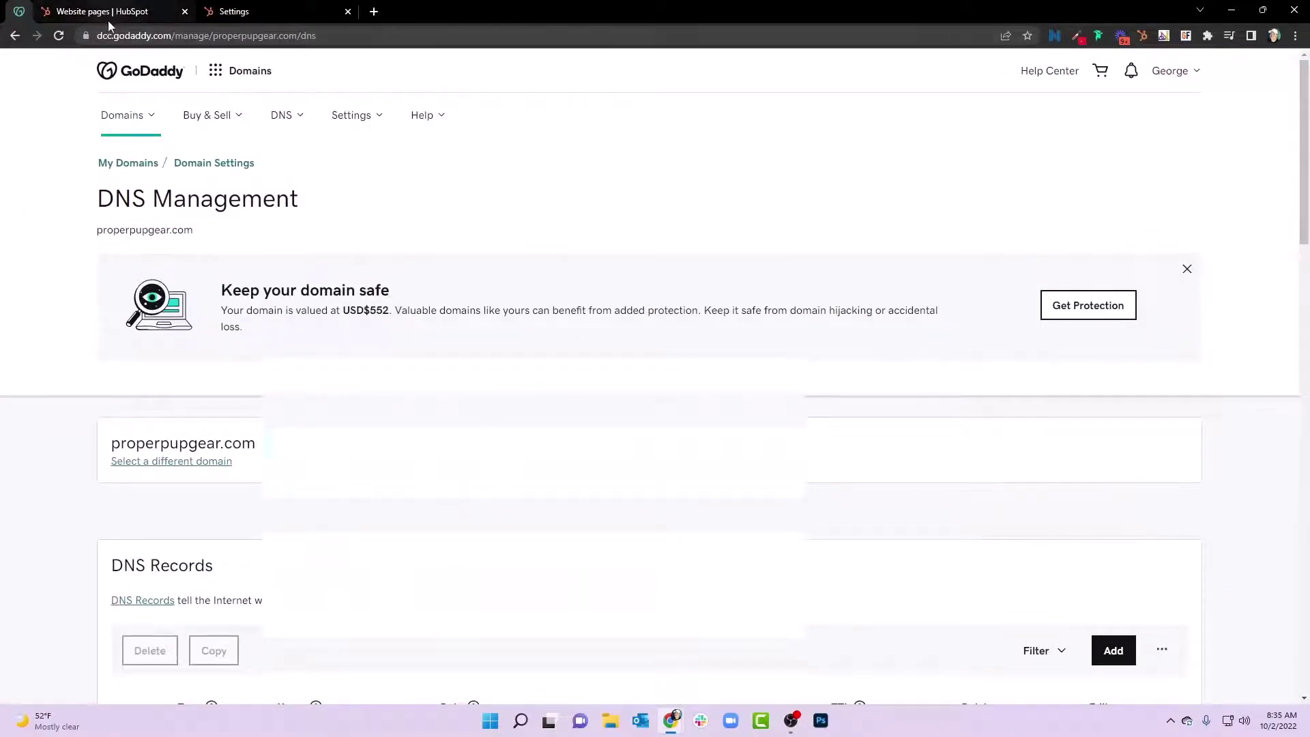
click(232, 12)
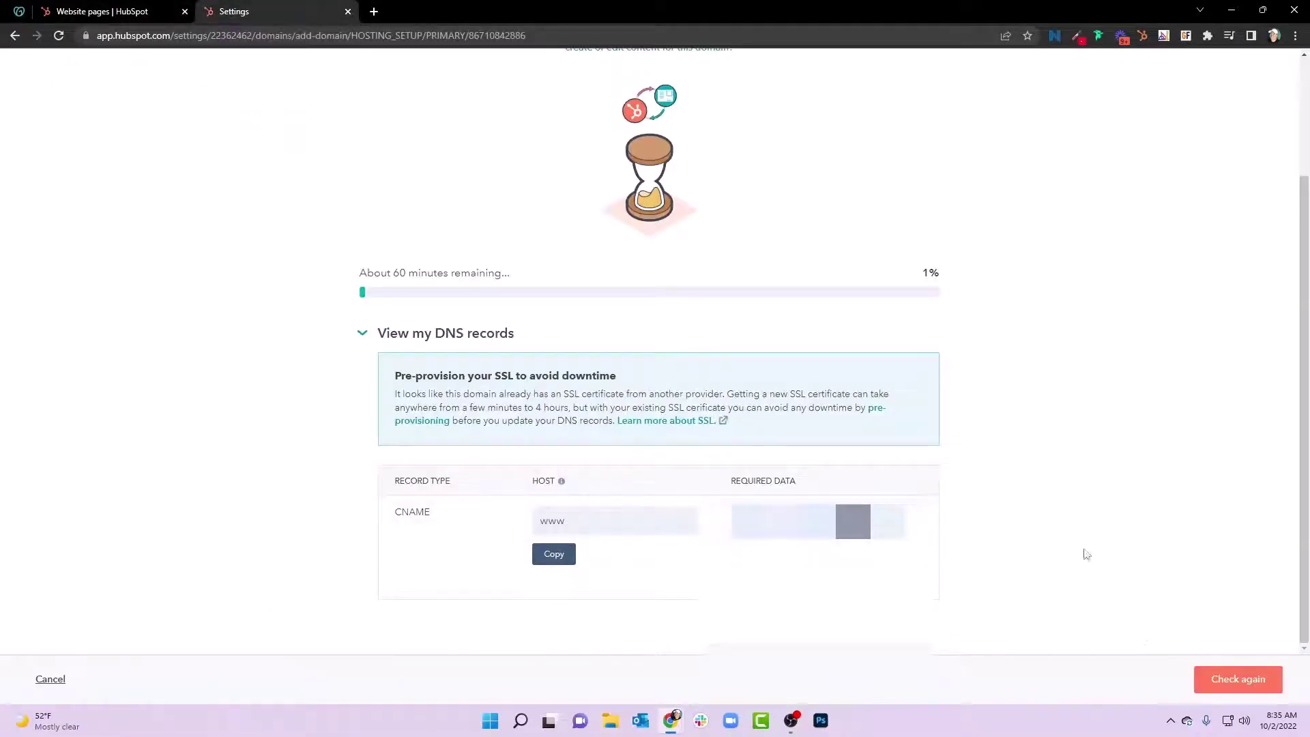
click(1248, 680)
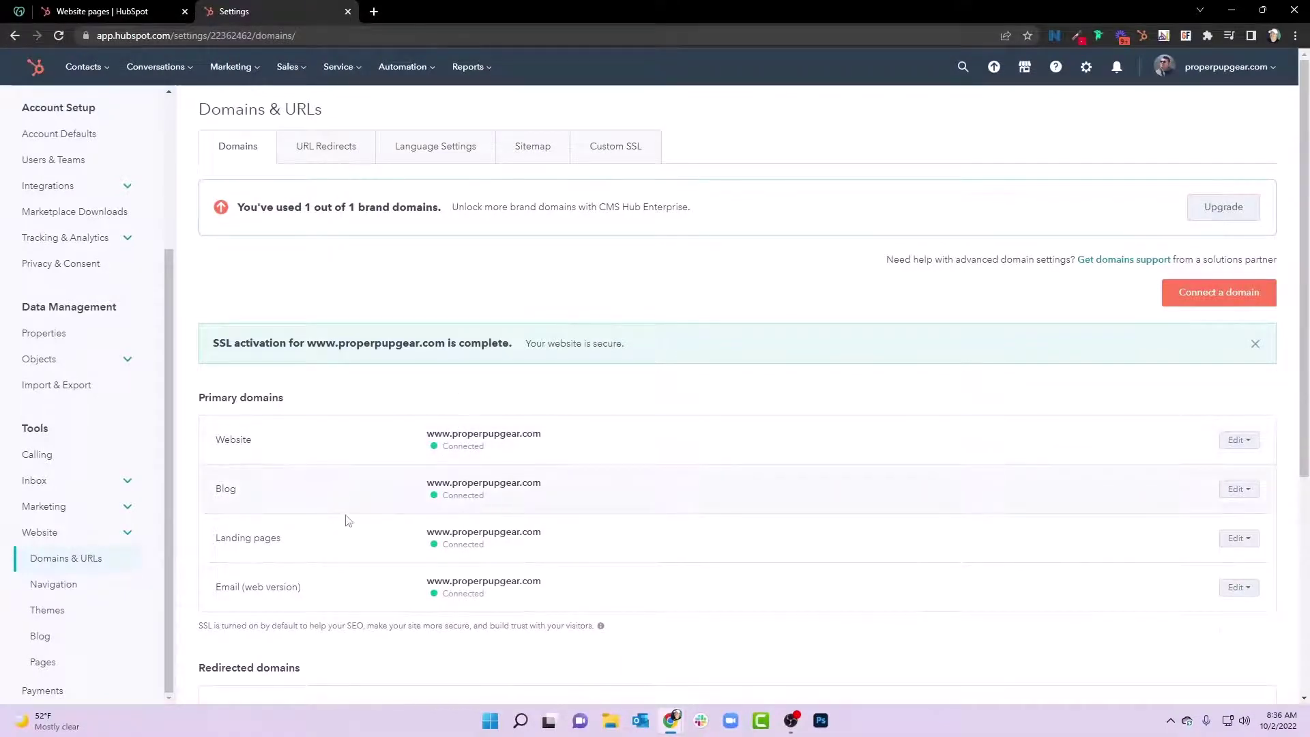
scroll(450, 566, down, 1)
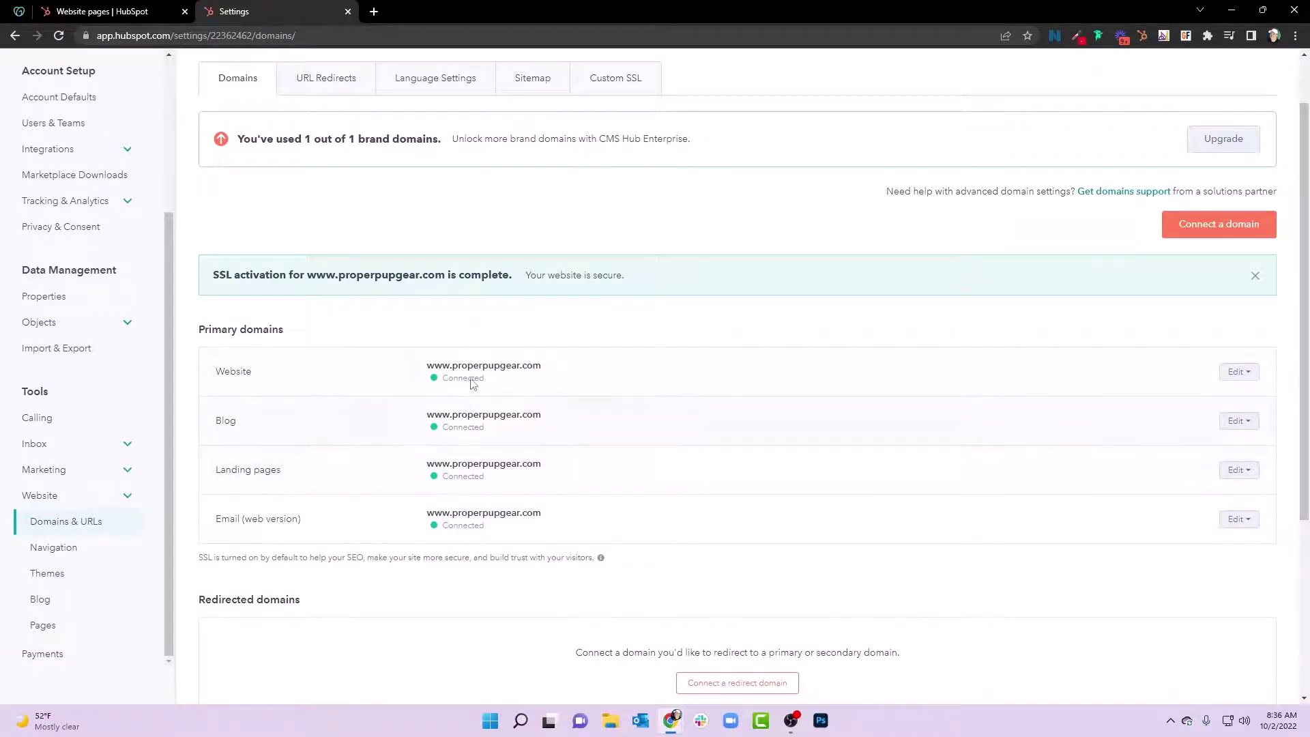
scroll(469, 413, down, 4)
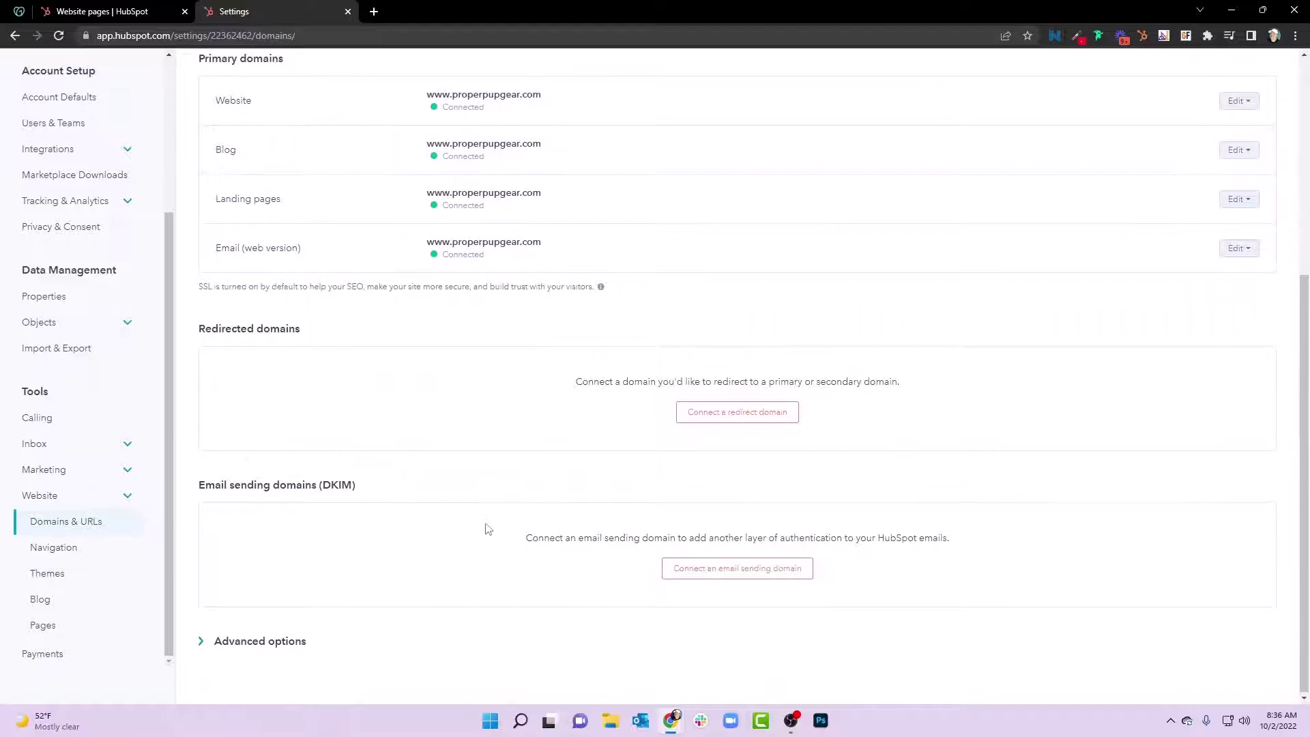
scroll(489, 514, up, 5)
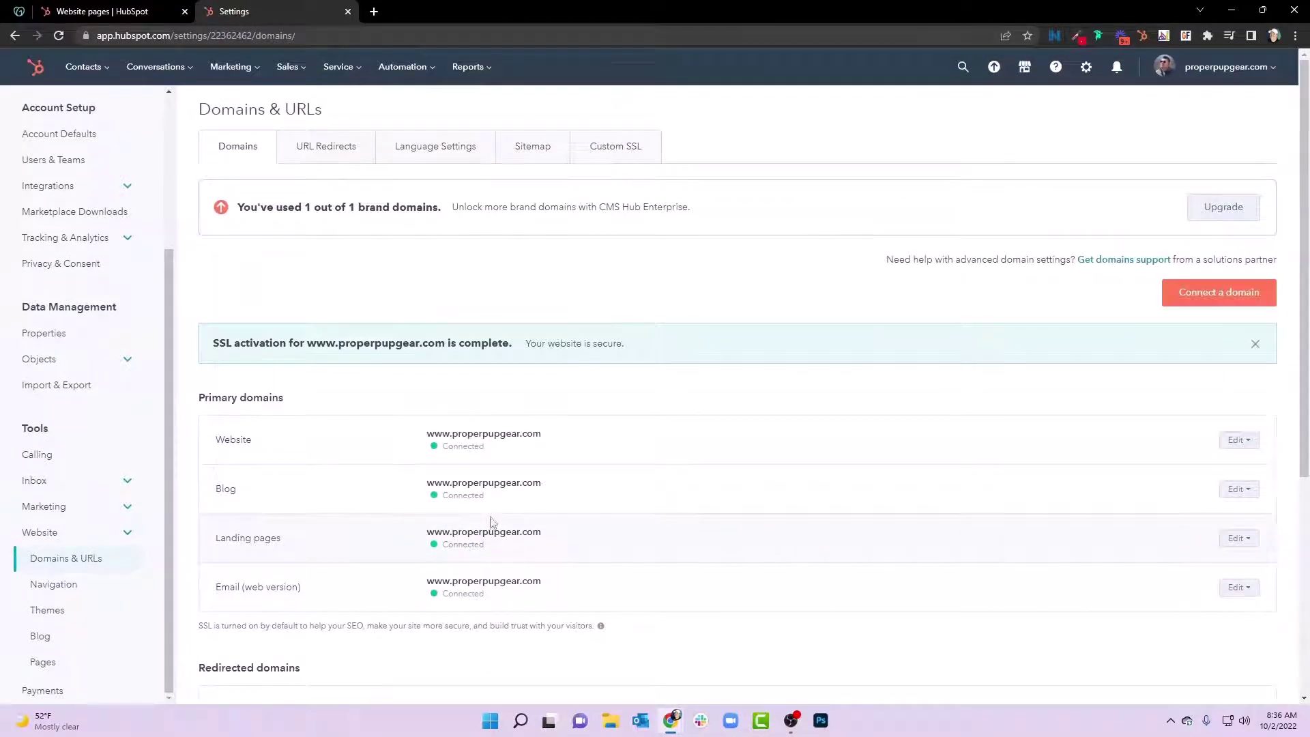
Step: Open the CMS Hub setup guide, browse themes, and return to the 25% task list
click(115, 12)
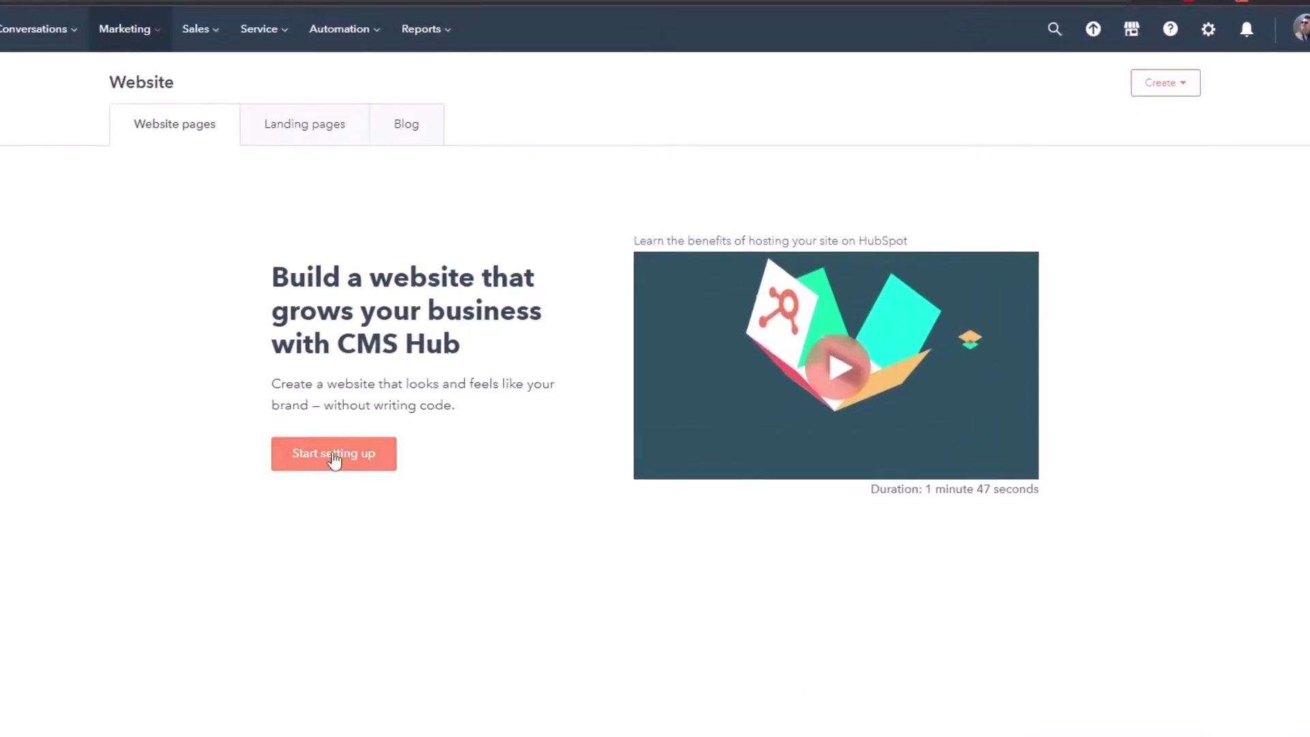
click(331, 457)
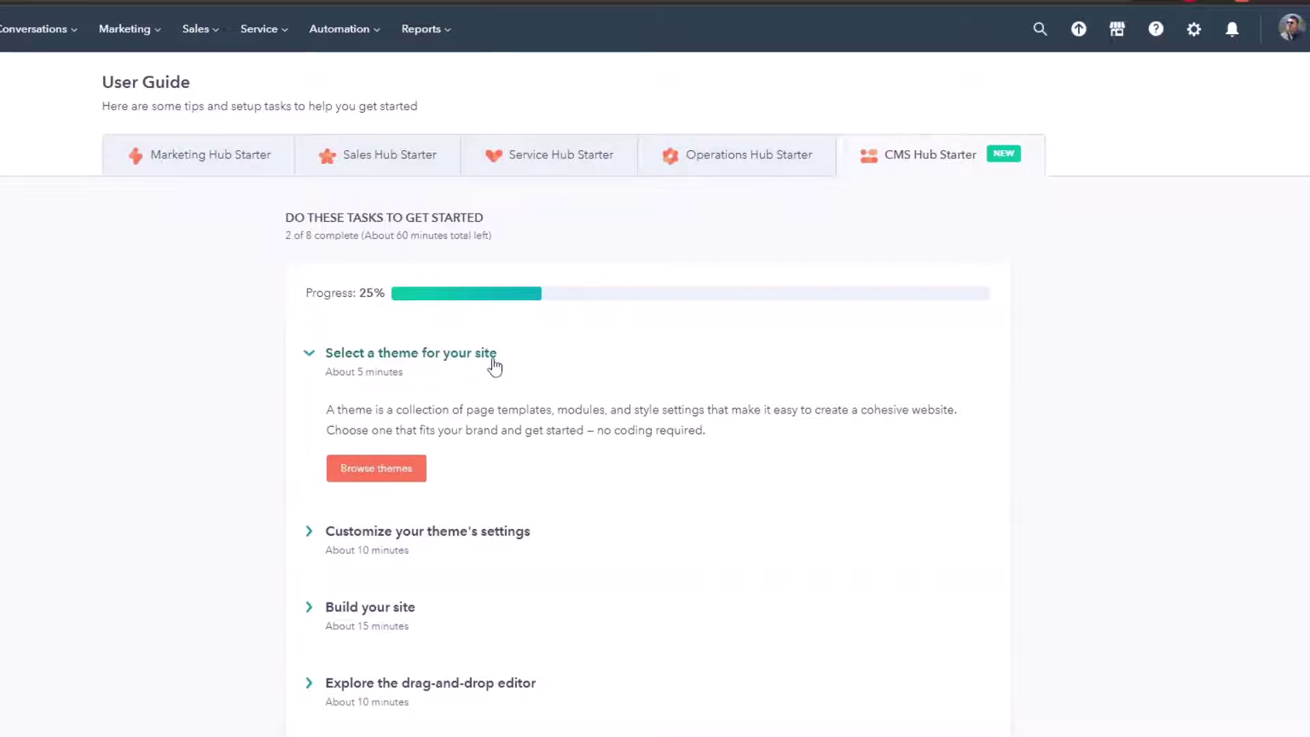
click(386, 475)
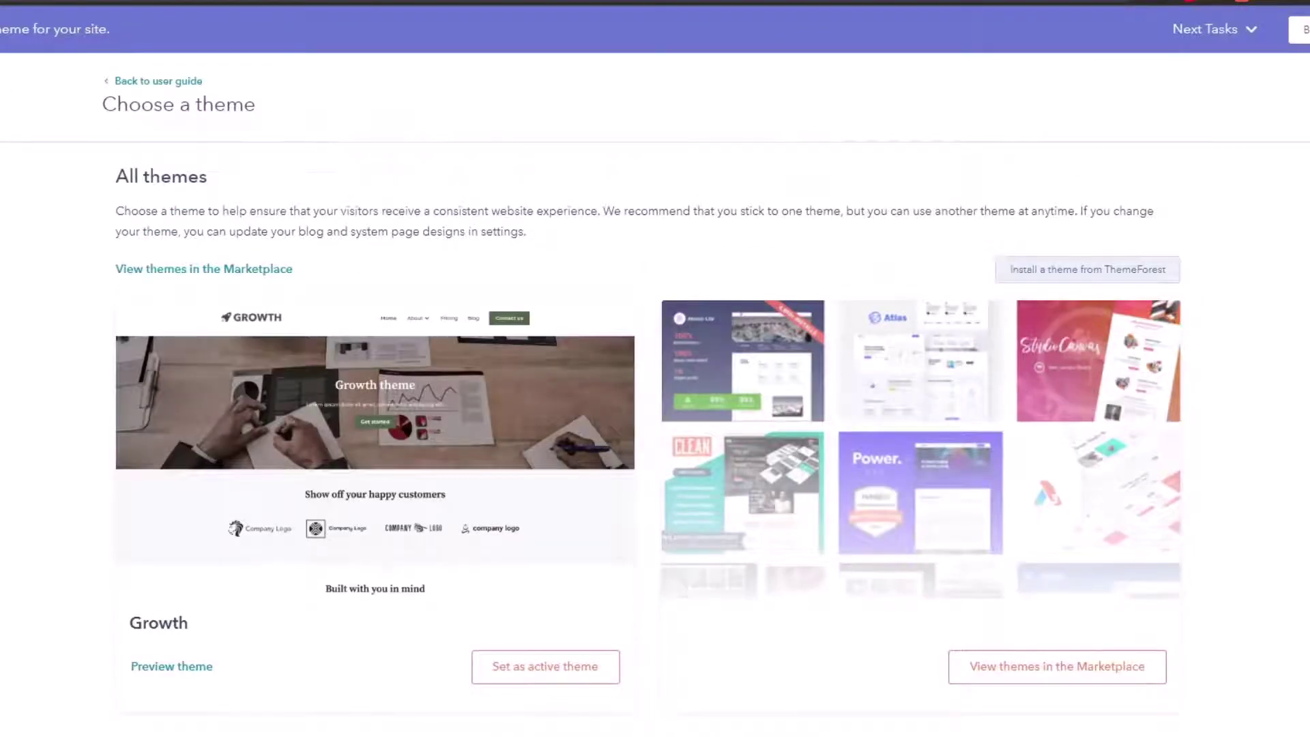
click(145, 80)
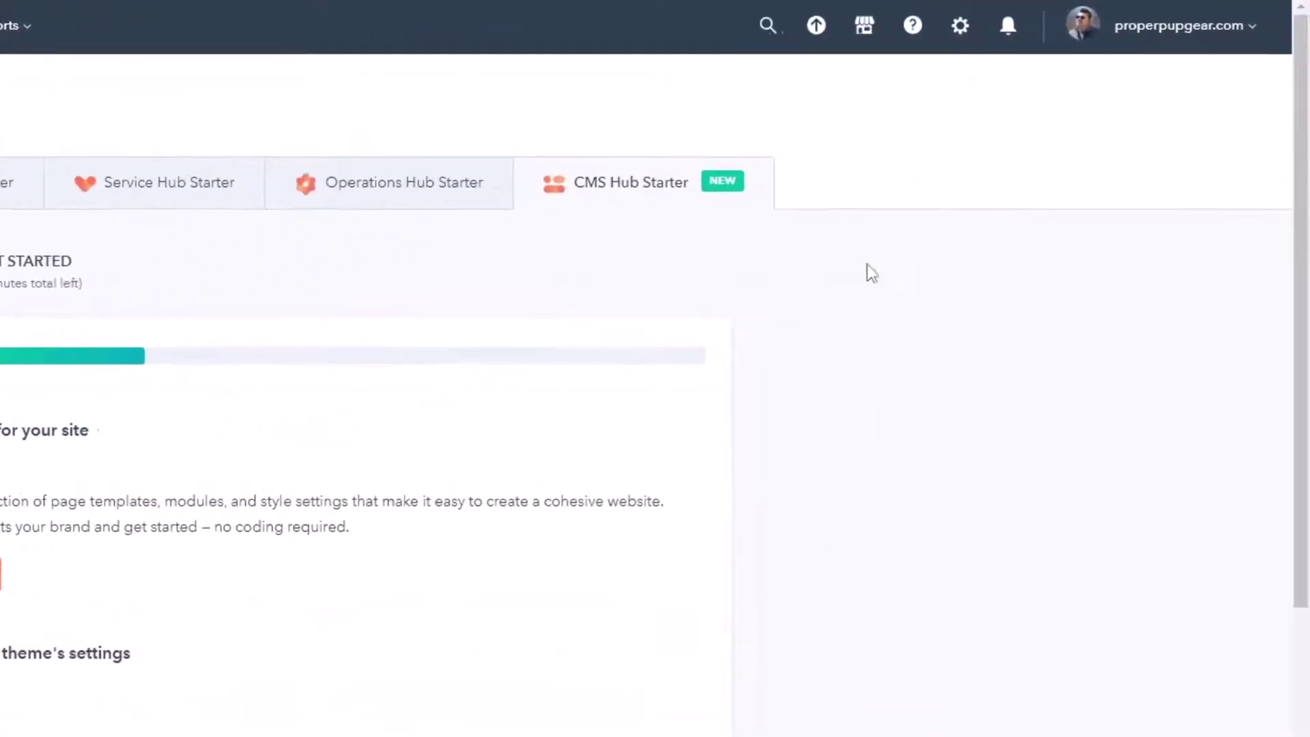
Step: Name the account Proper Pup Gear in Account Defaults and save it
click(959, 27)
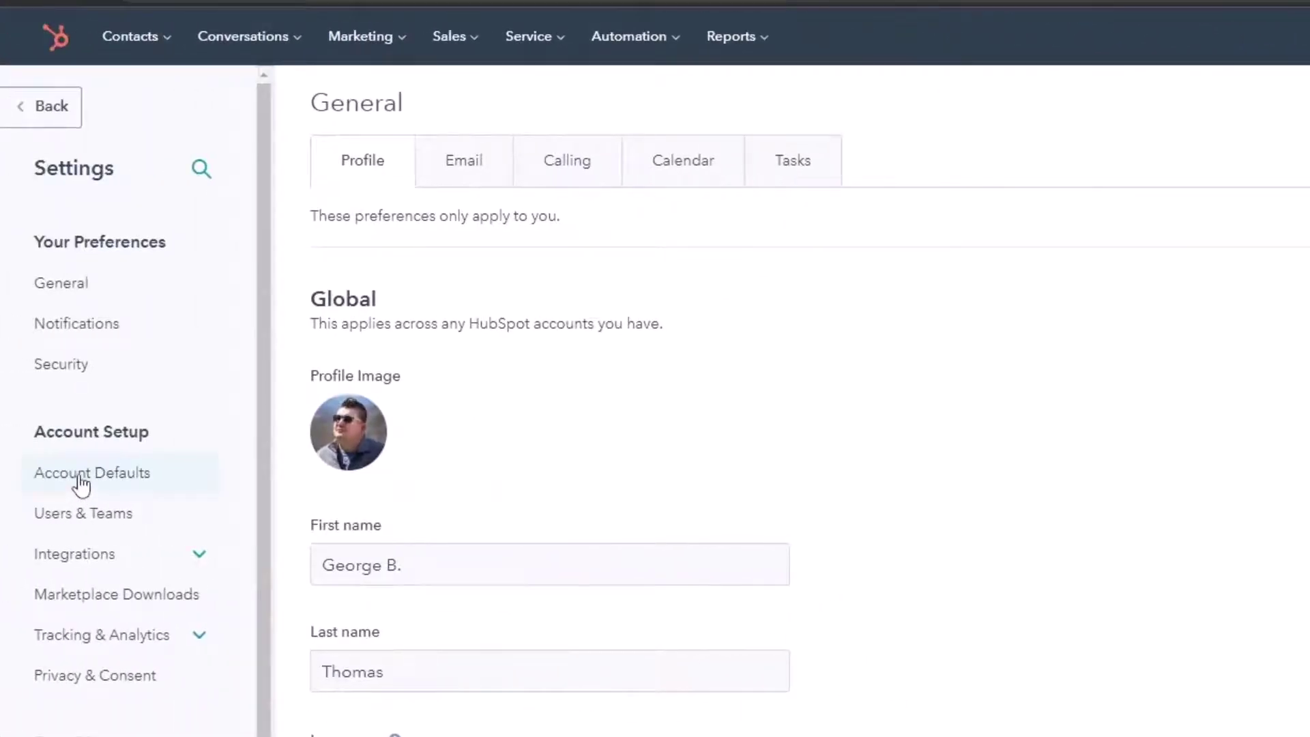
click(81, 481)
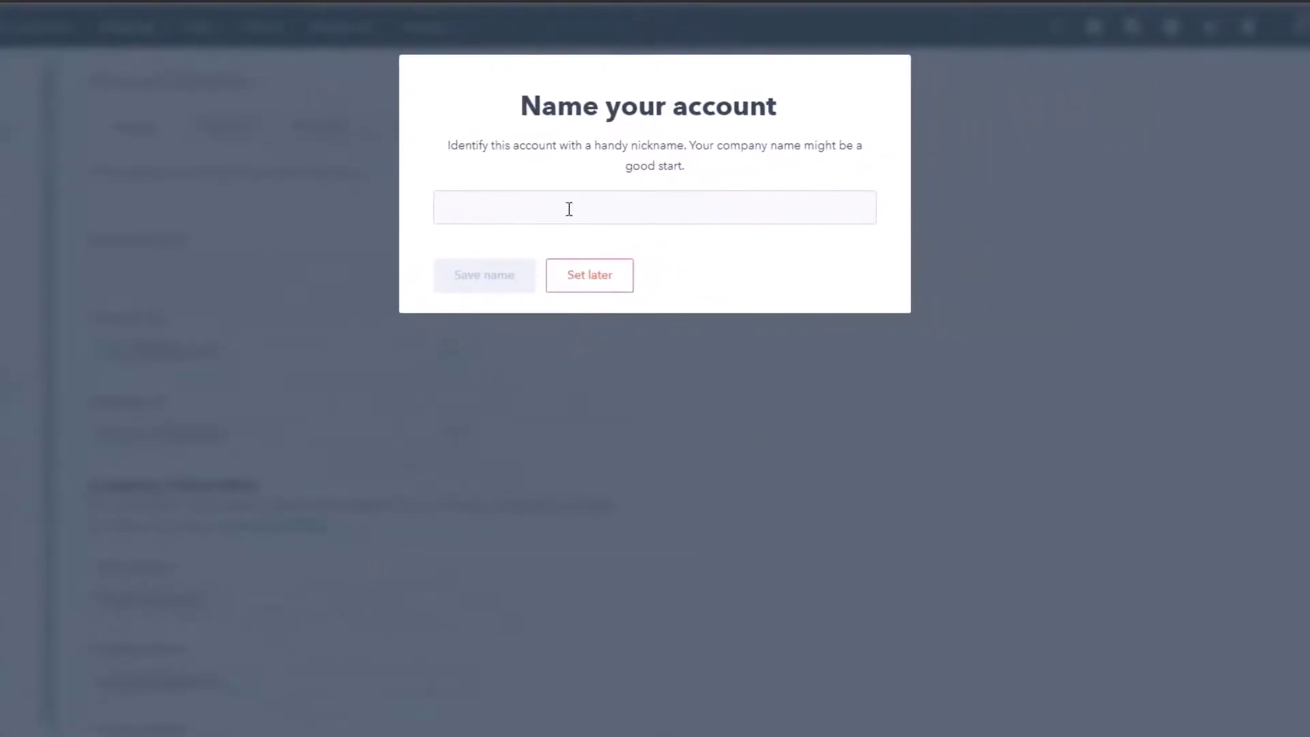
click(543, 212)
text(Proper Pup Gear)
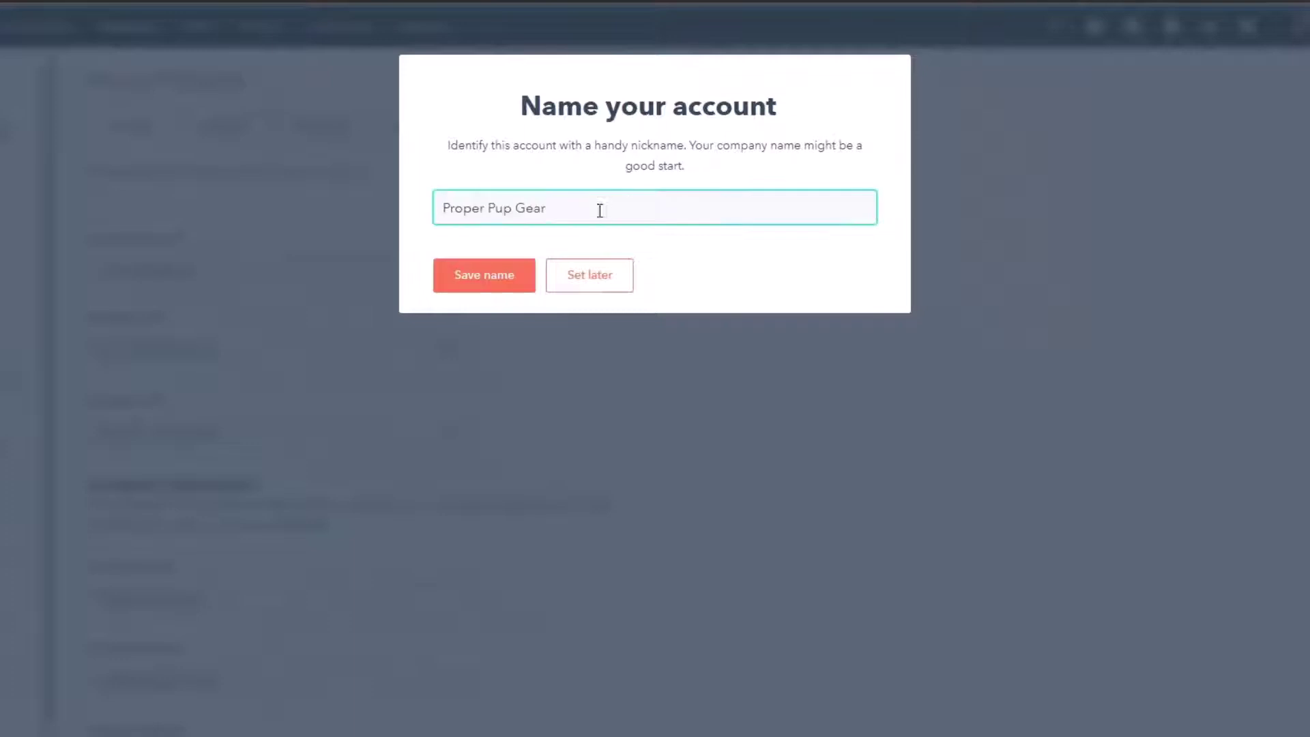
click(498, 285)
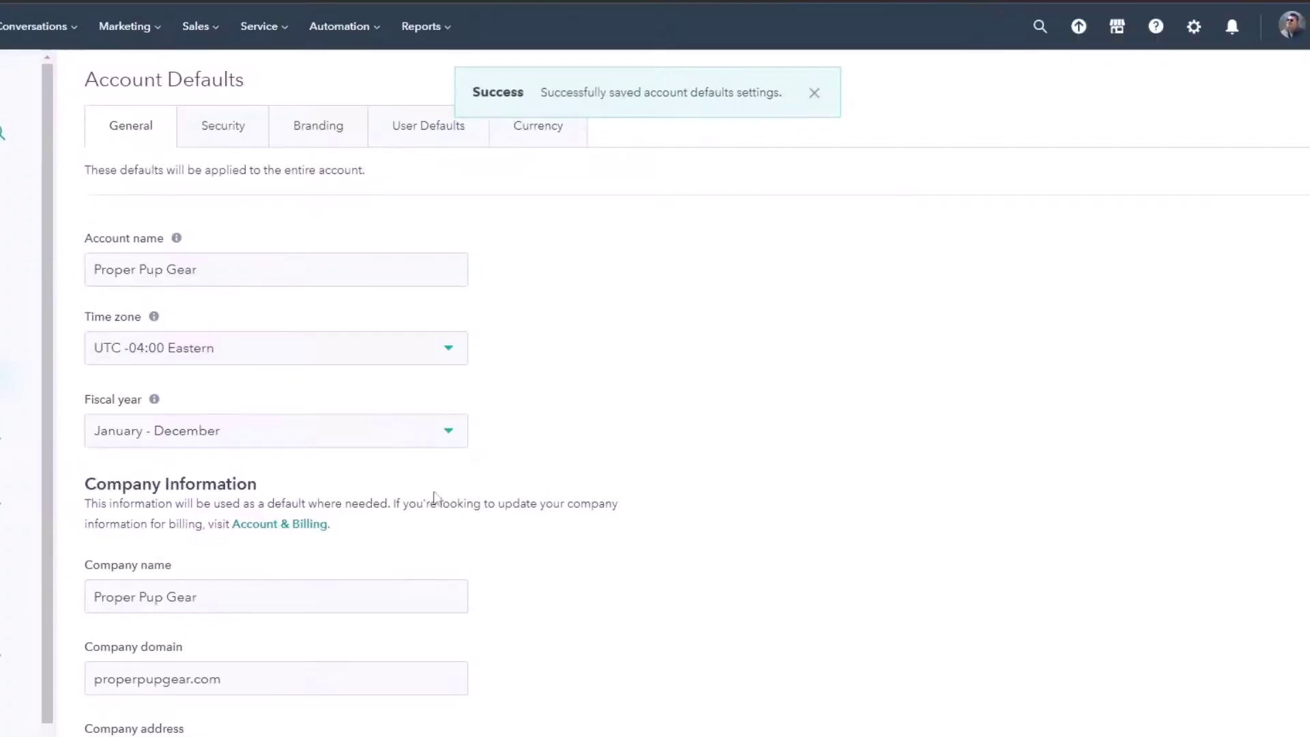
Step: Open the default brand kit's Themes settings under Branding
click(310, 129)
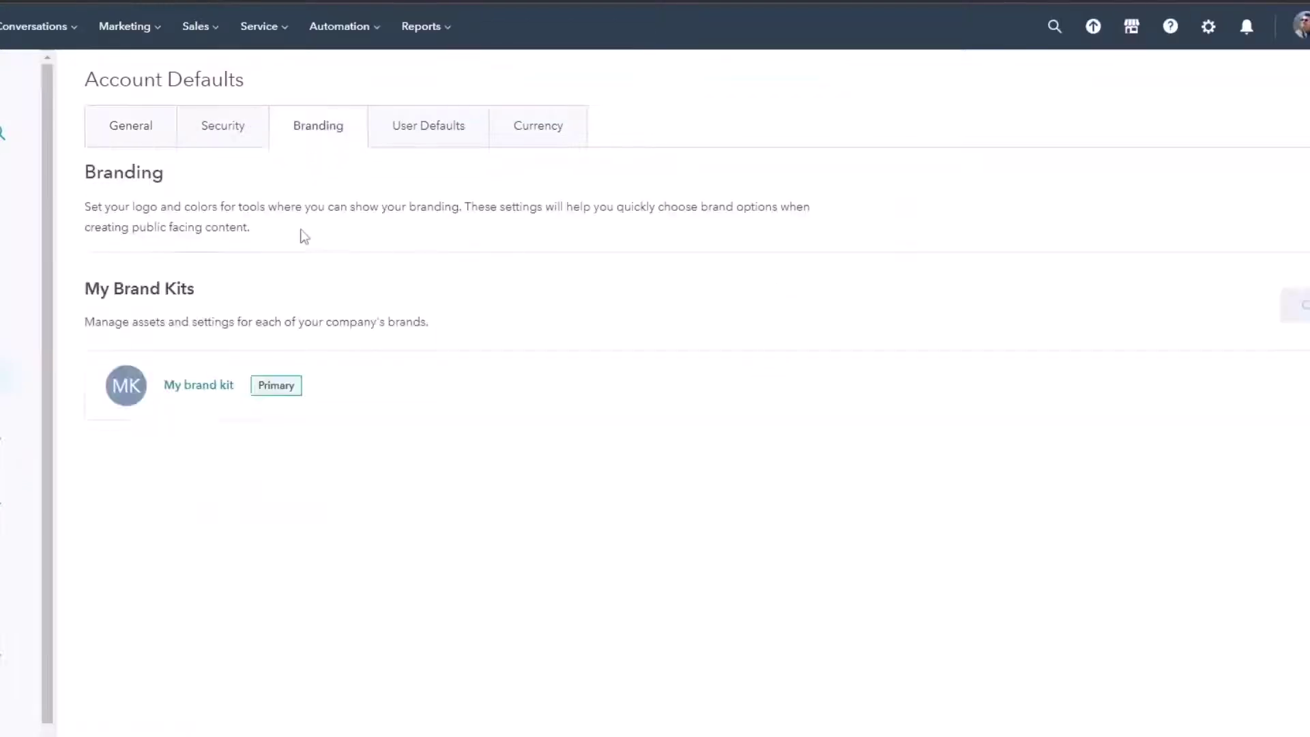
click(197, 387)
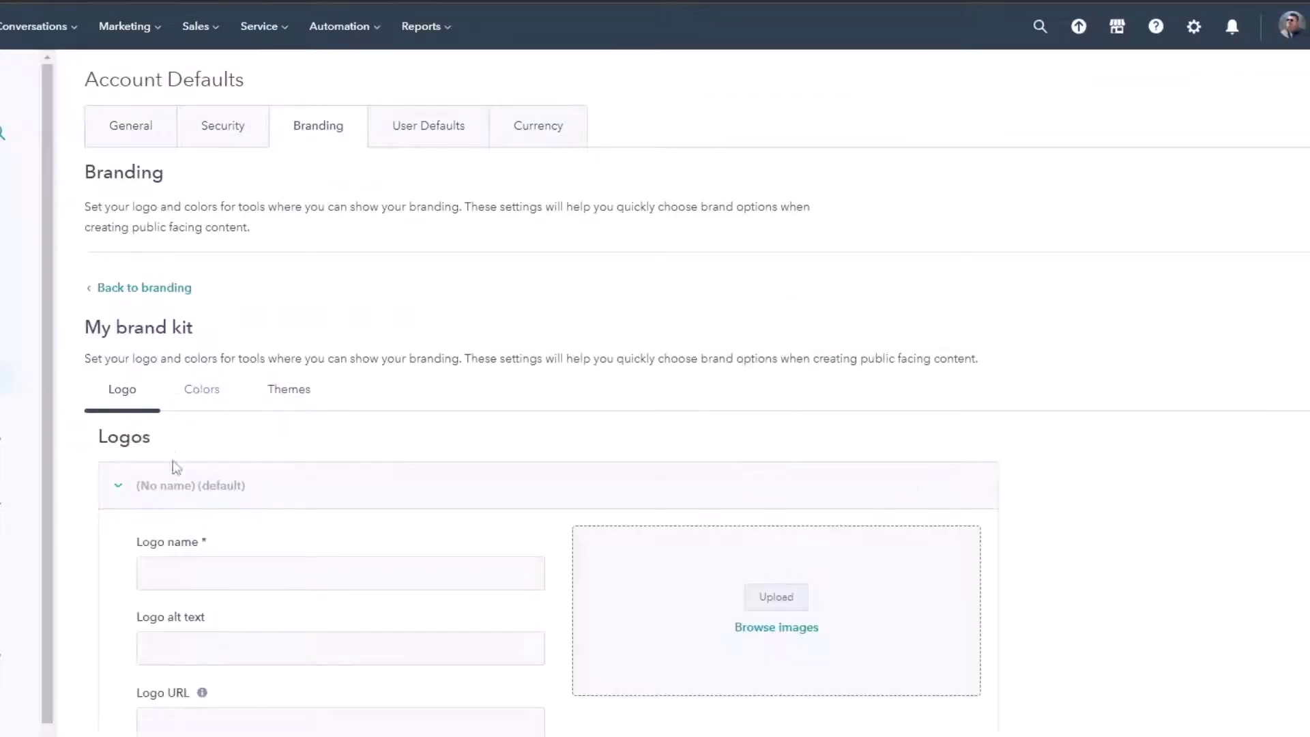
click(300, 400)
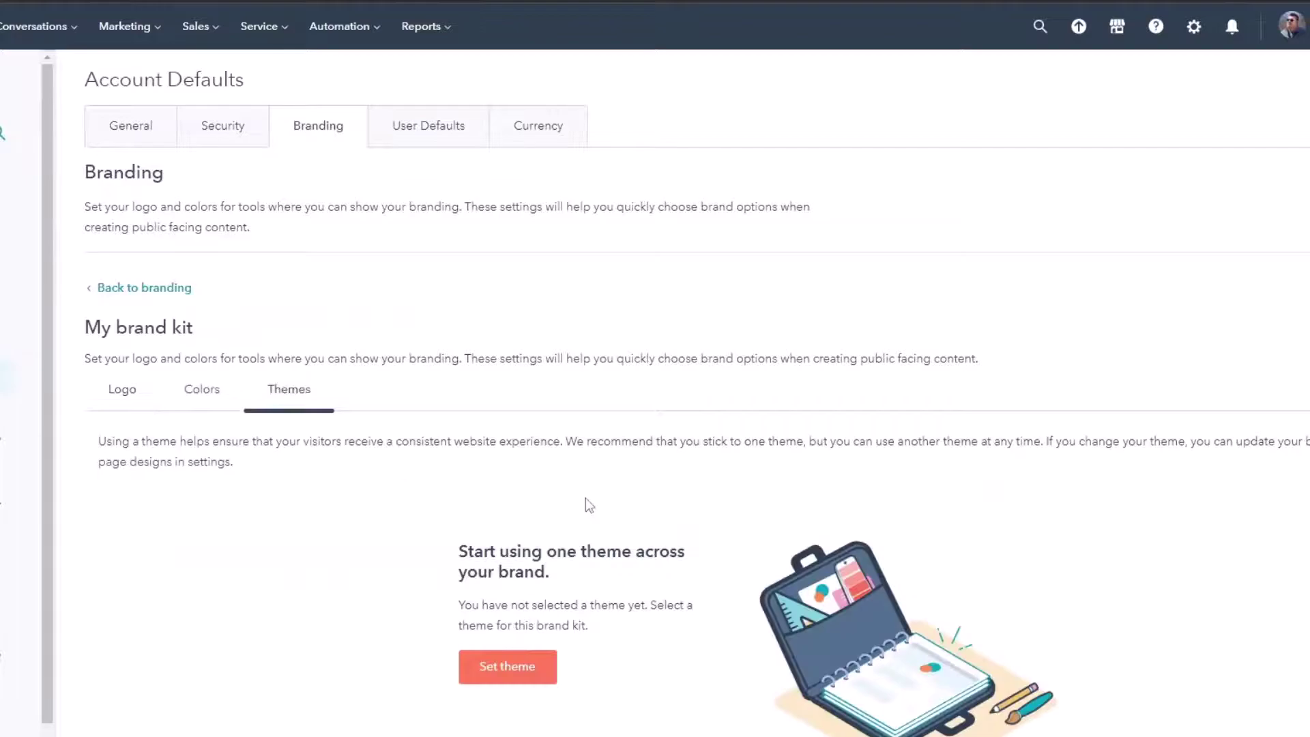
scroll(585, 497, down, 2)
Step: Set Growth as the brand kit's active theme
click(496, 533)
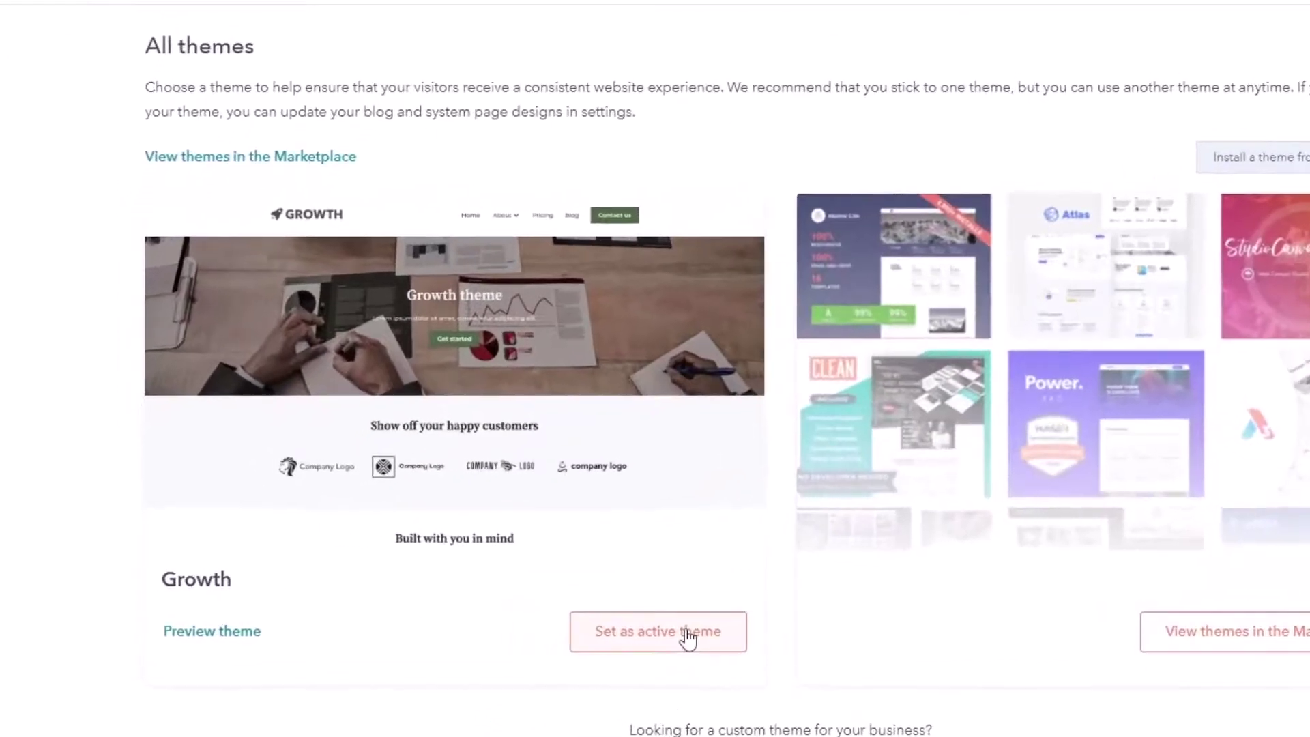
click(687, 633)
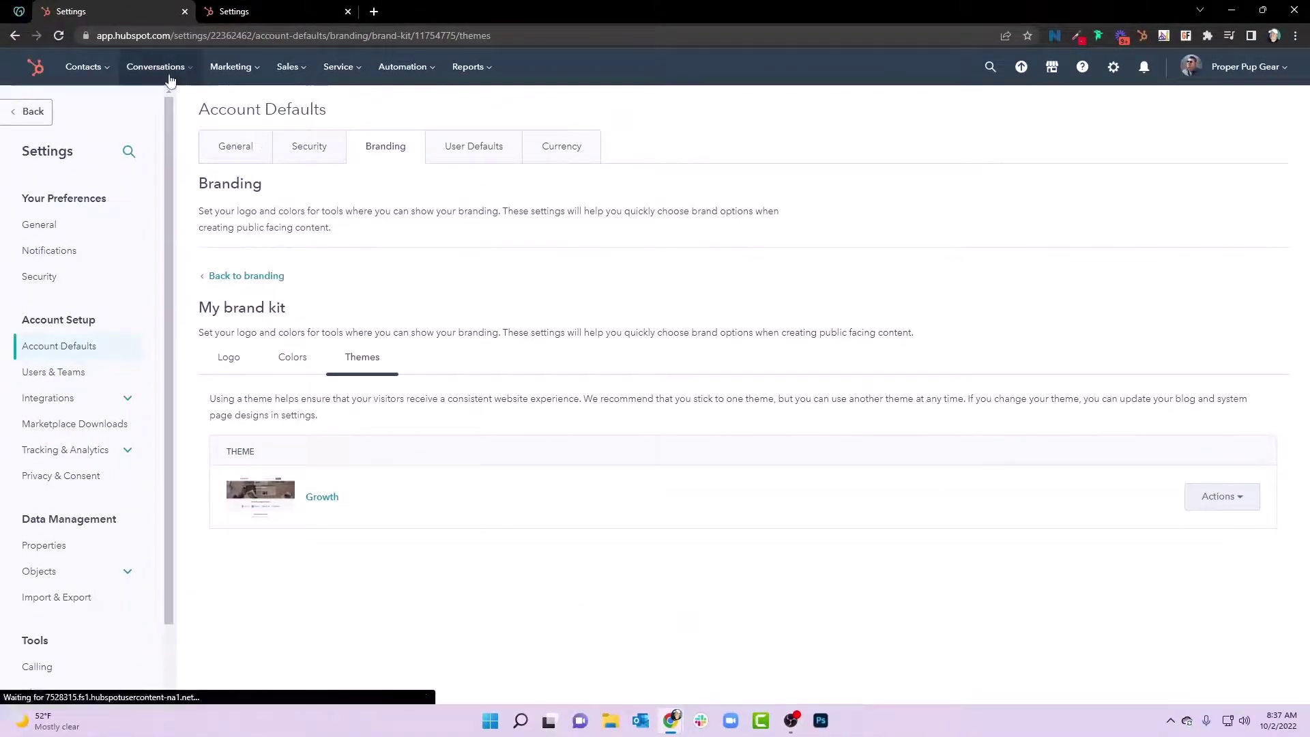
click(232, 67)
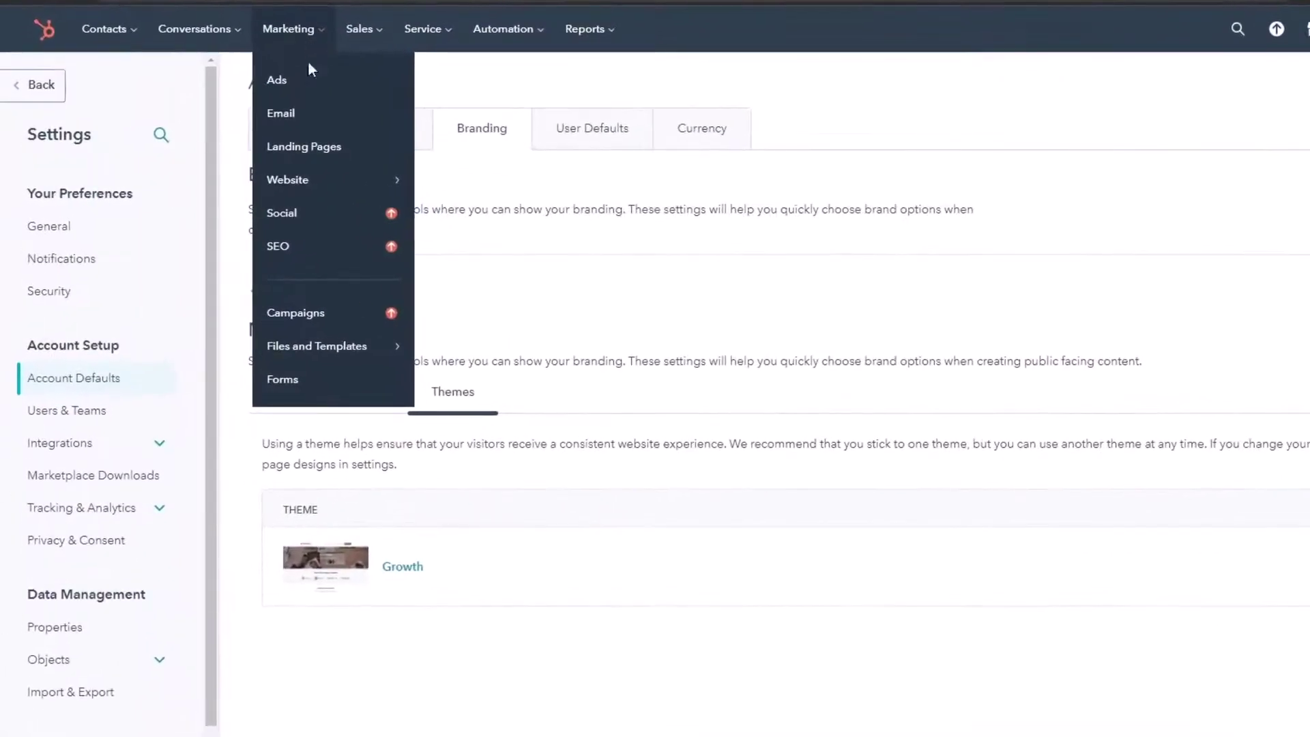
Step: From Website Pages, reopen the setup guide and skip Customize your theme's settings
mouse_move(341, 187)
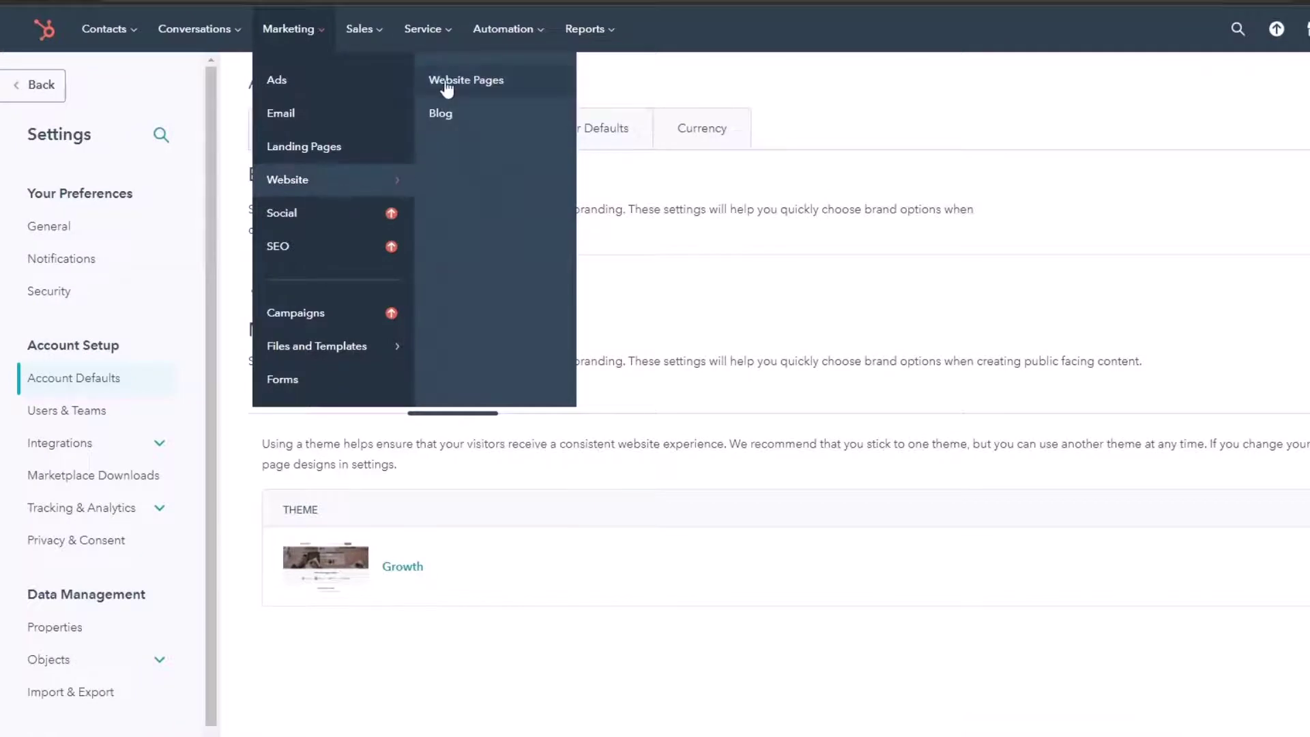
click(439, 80)
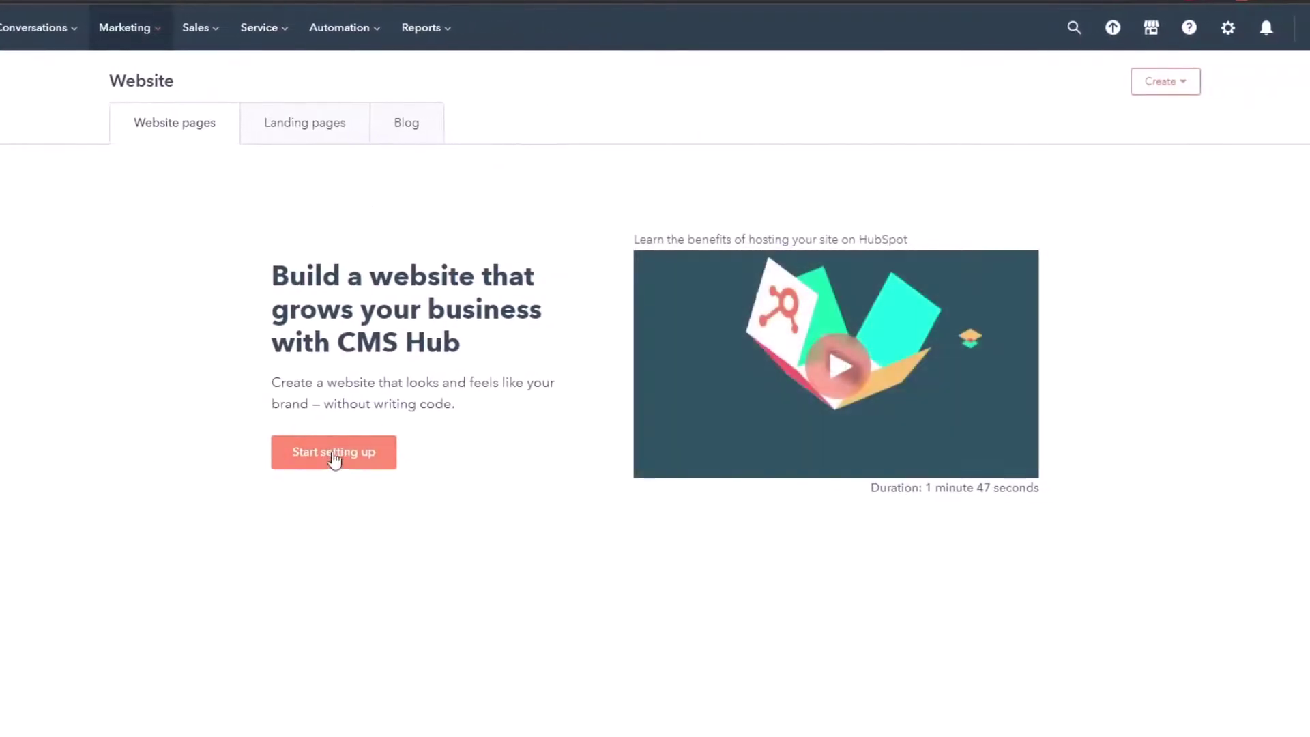
click(333, 453)
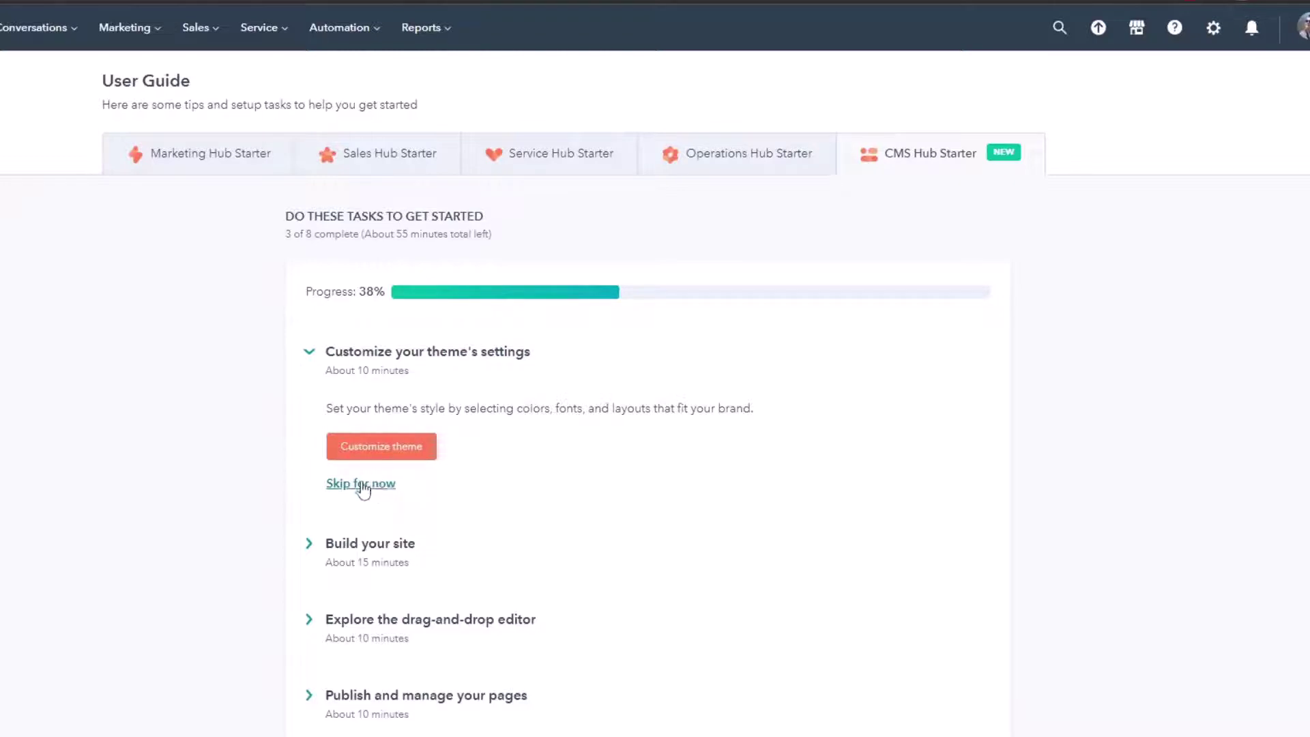
click(363, 489)
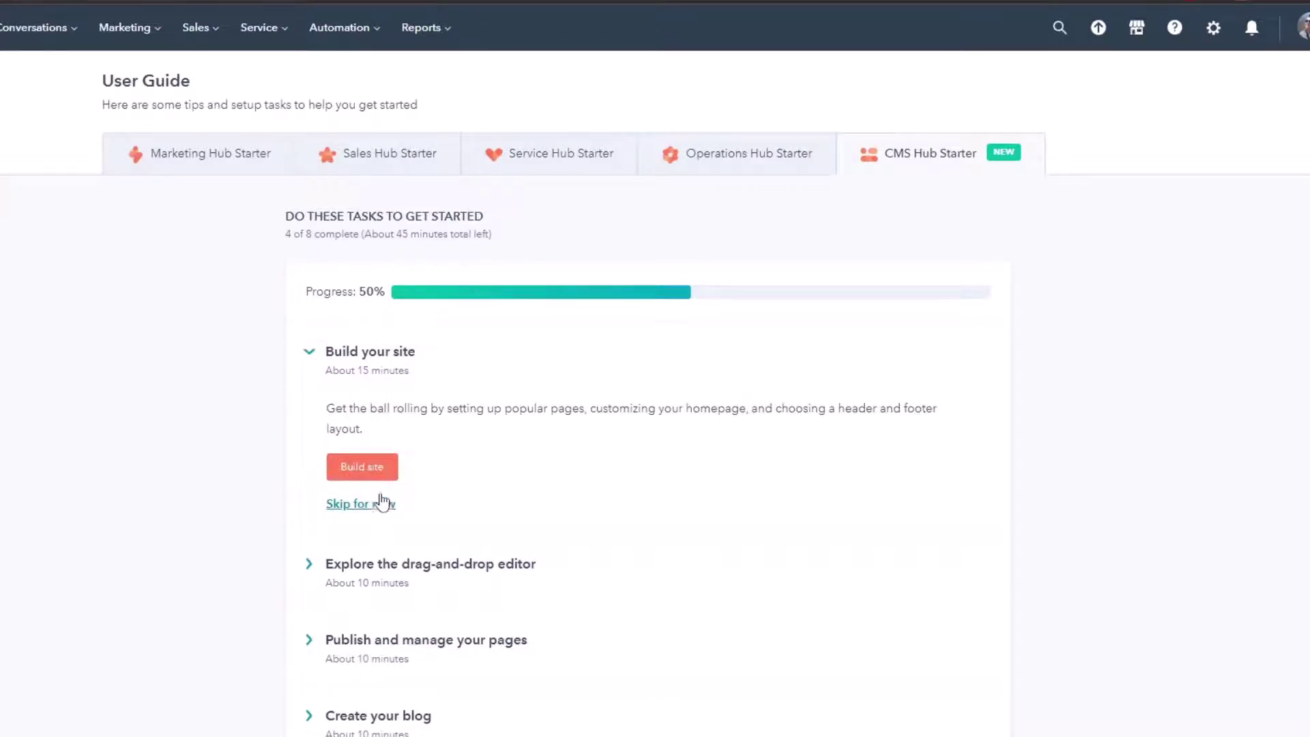
Step: Build the site with all five pages, compare the homepage layouts, and pick the second one
click(371, 468)
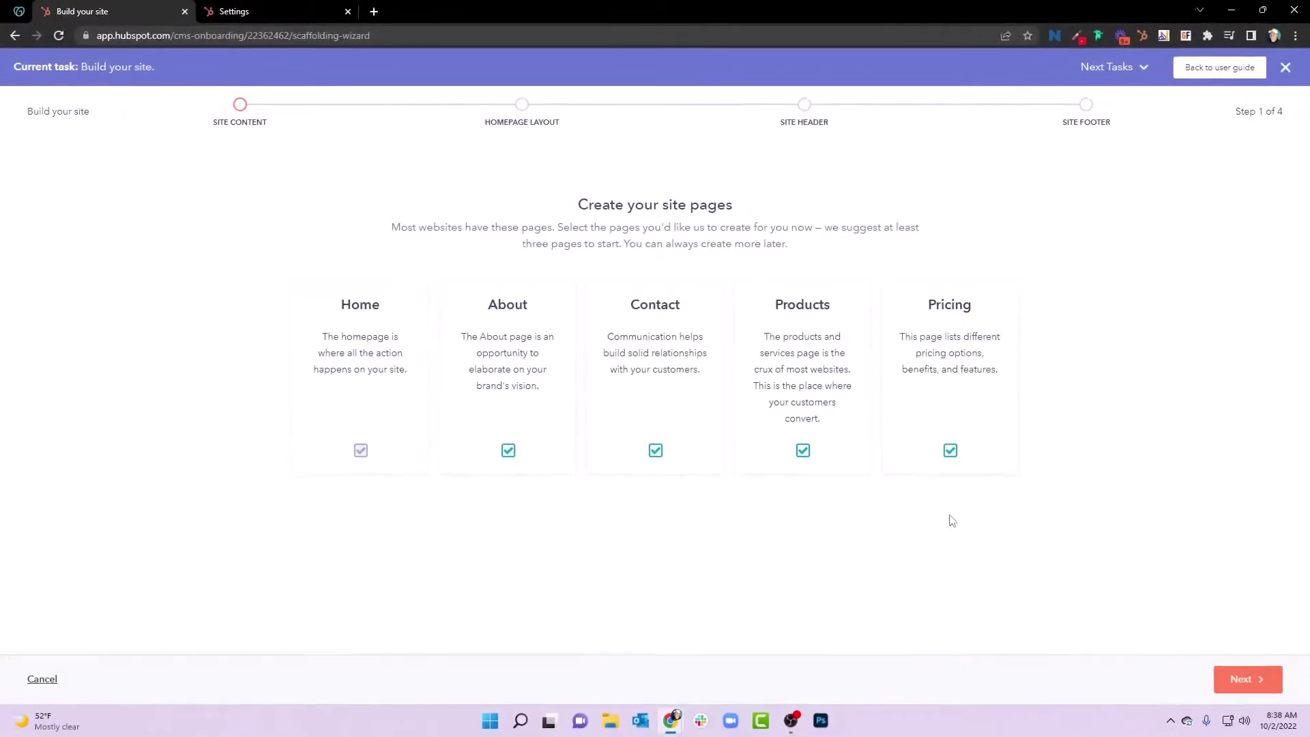
click(1240, 677)
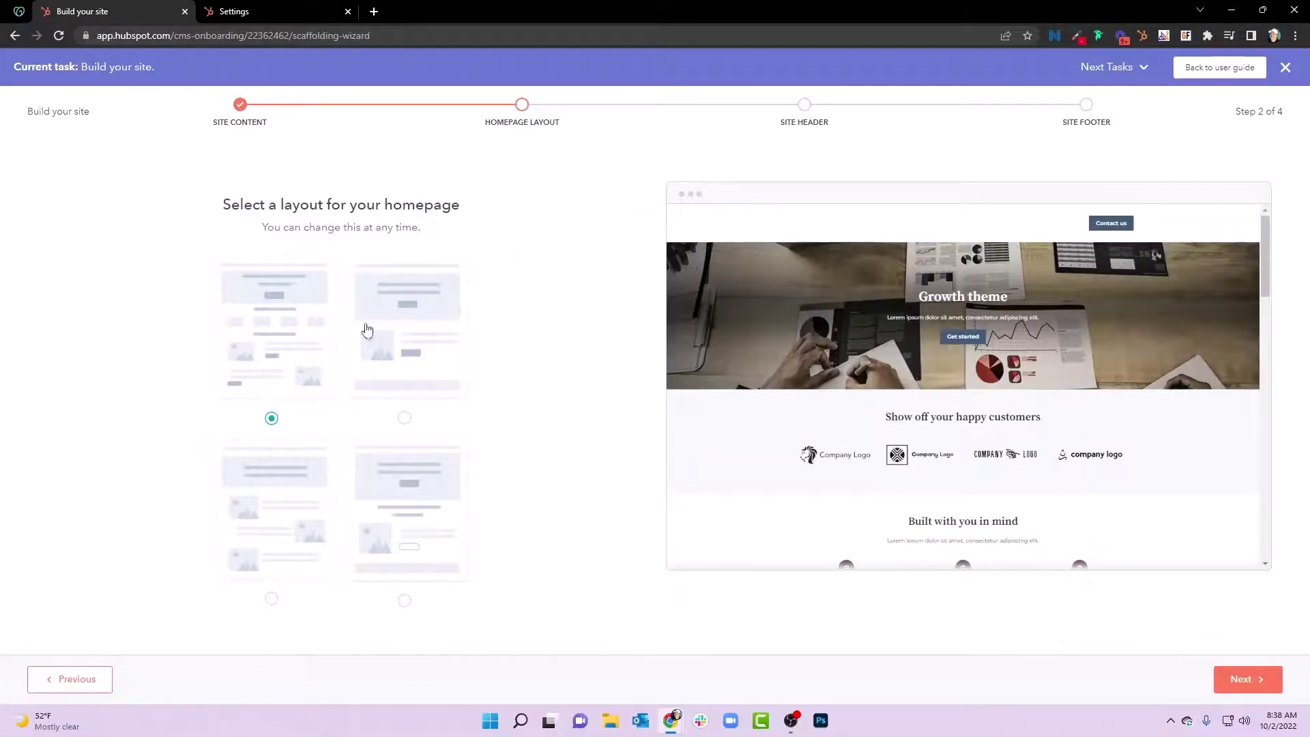
click(410, 350)
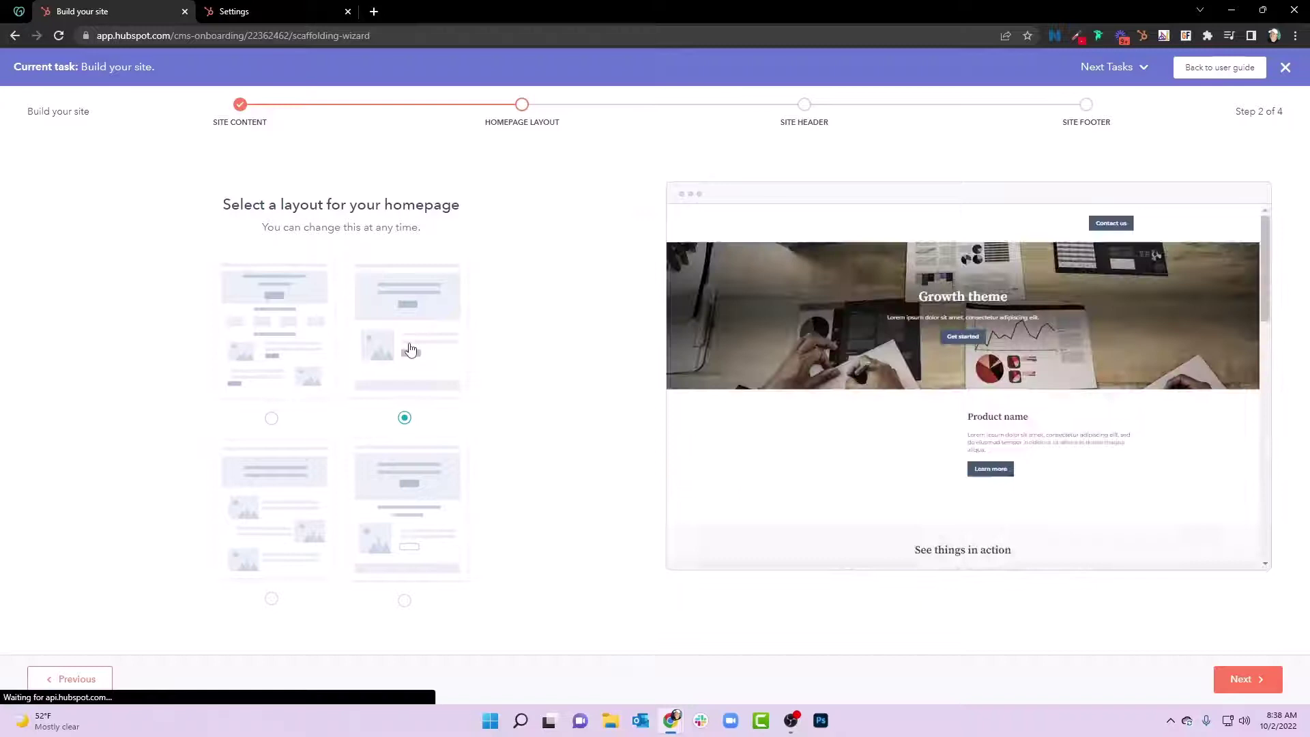
click(408, 501)
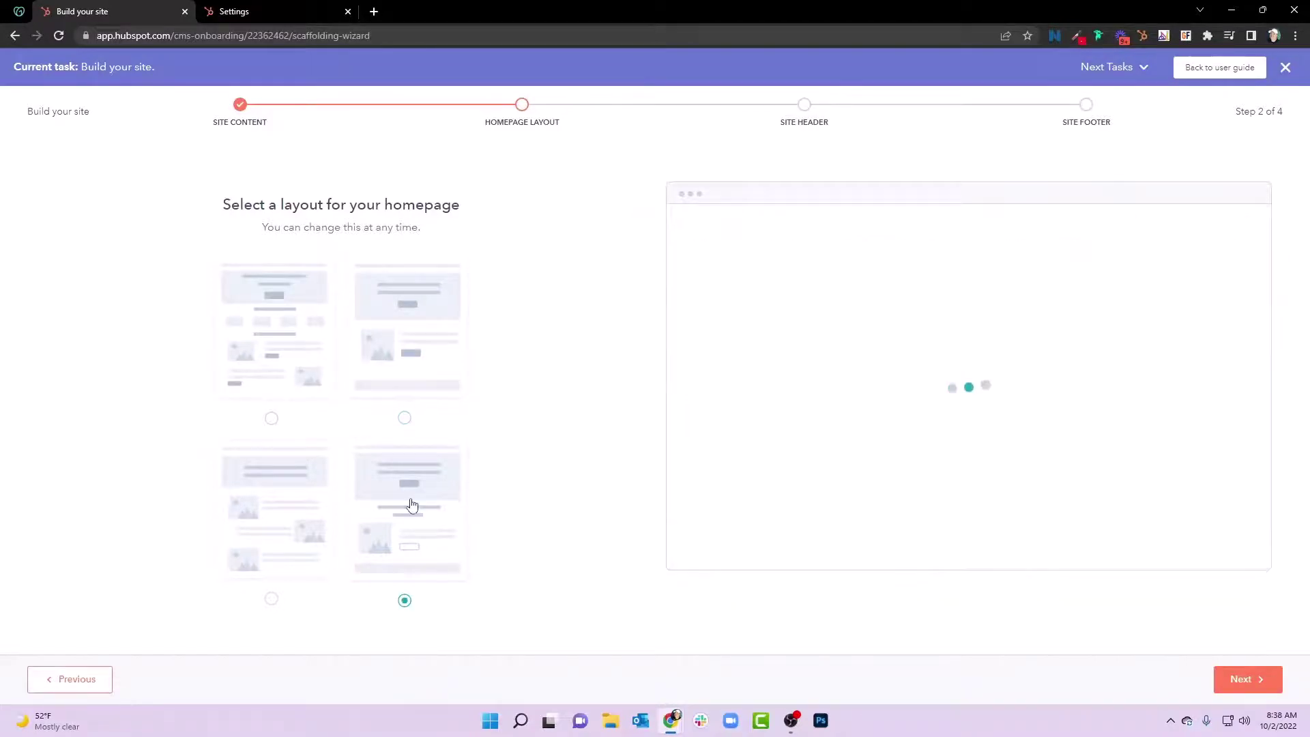
click(290, 349)
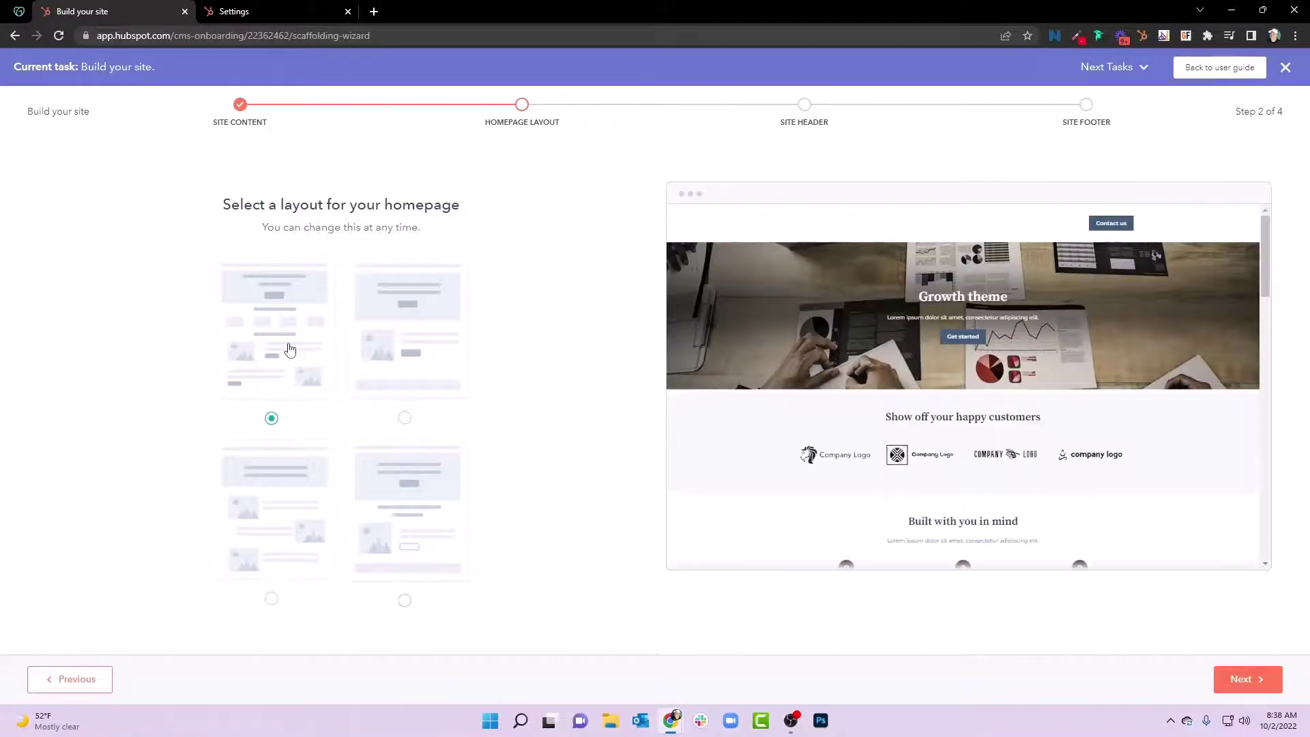
click(275, 482)
click(395, 510)
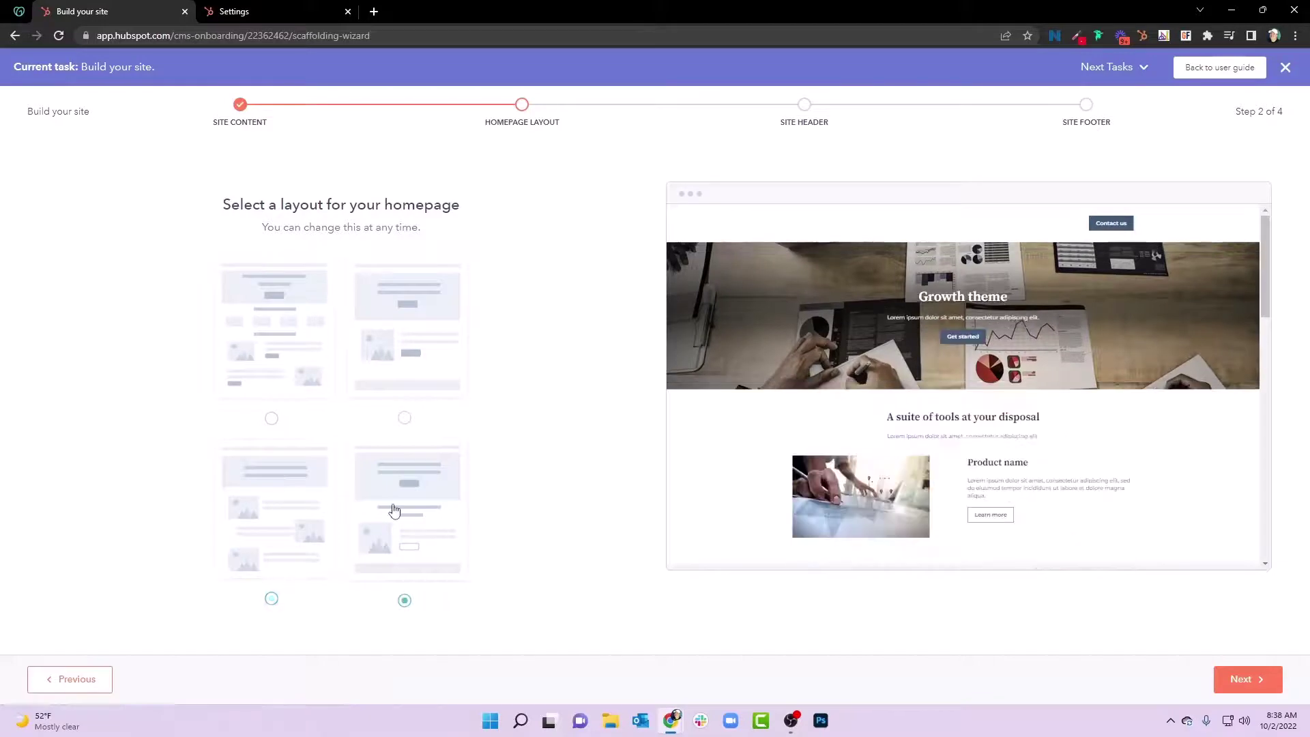
click(396, 358)
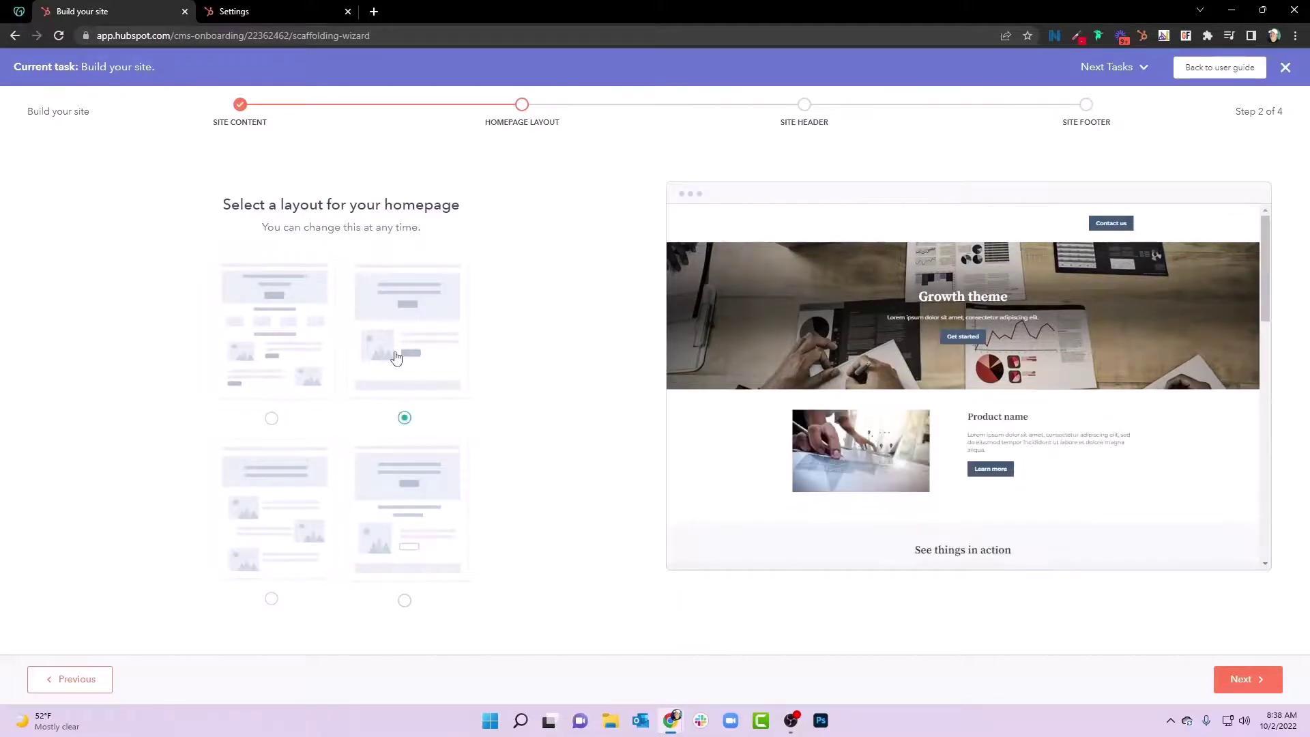
Step: Accept the homepage layout and keep the first header and footer layouts to finish building the site
click(1243, 680)
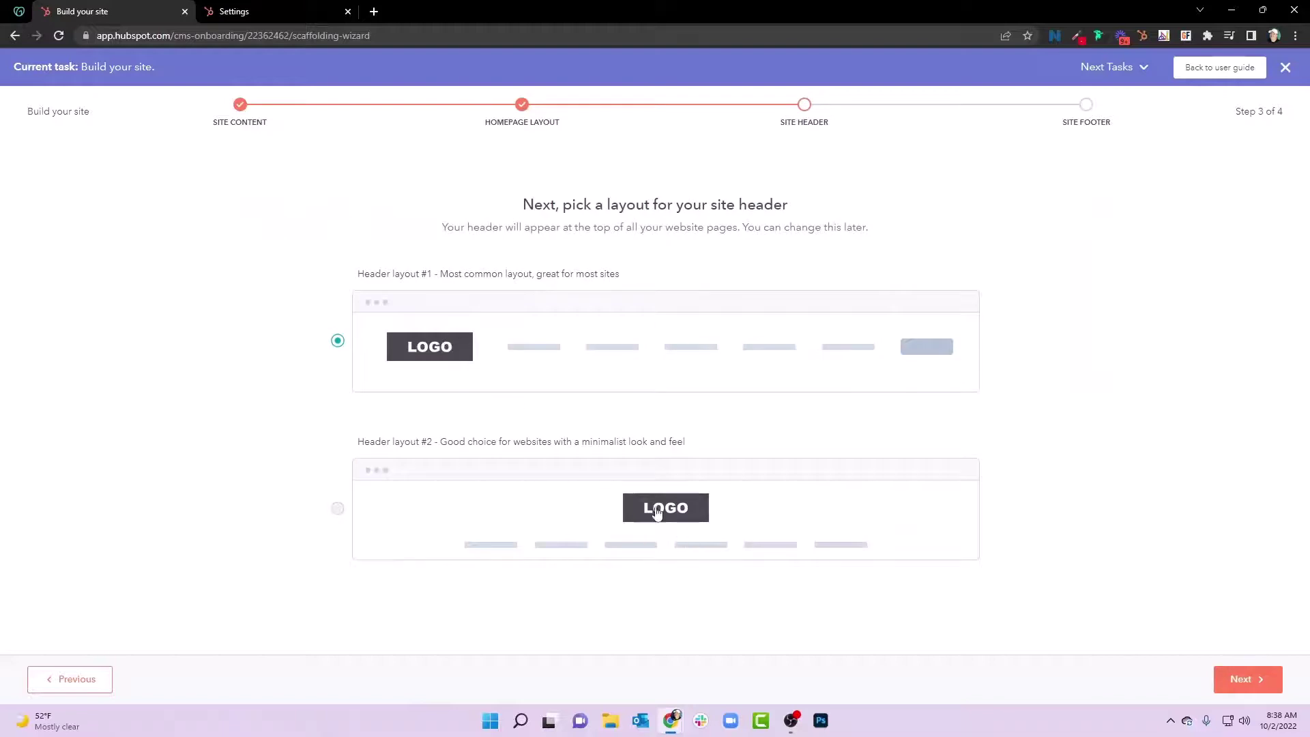
click(1249, 682)
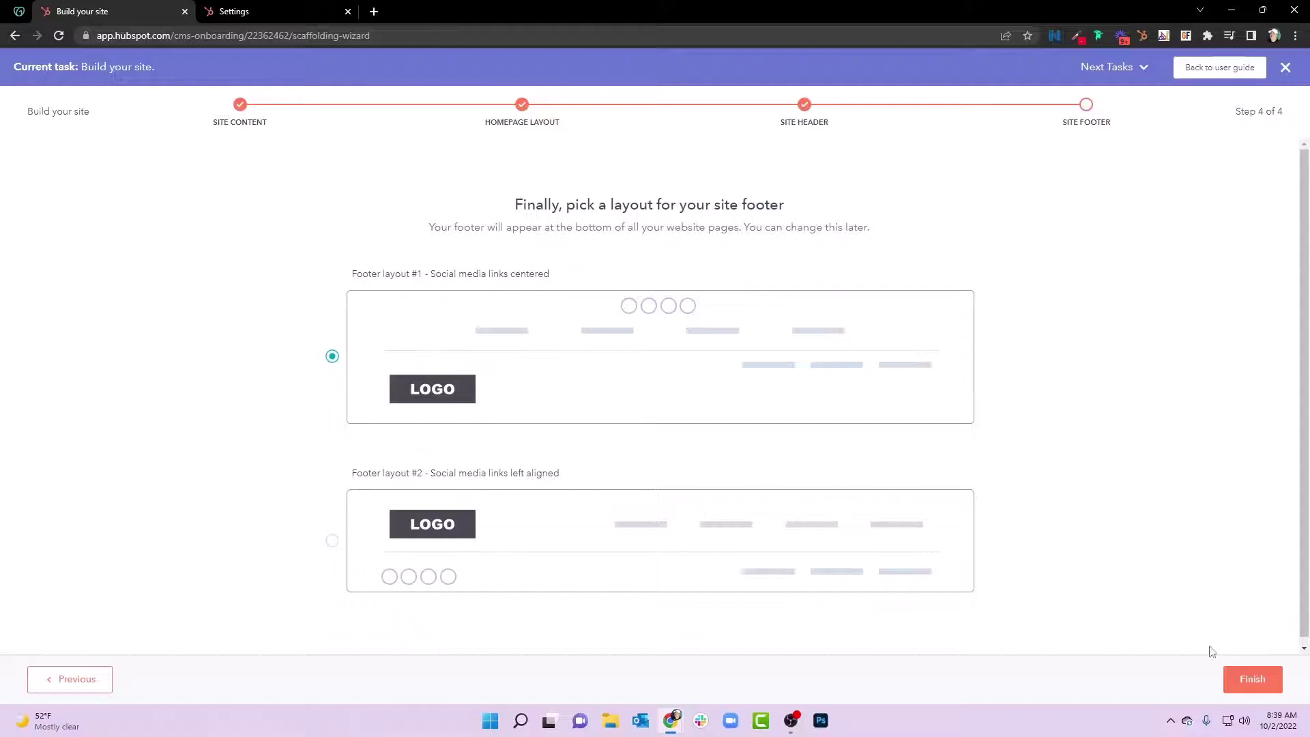
click(1258, 681)
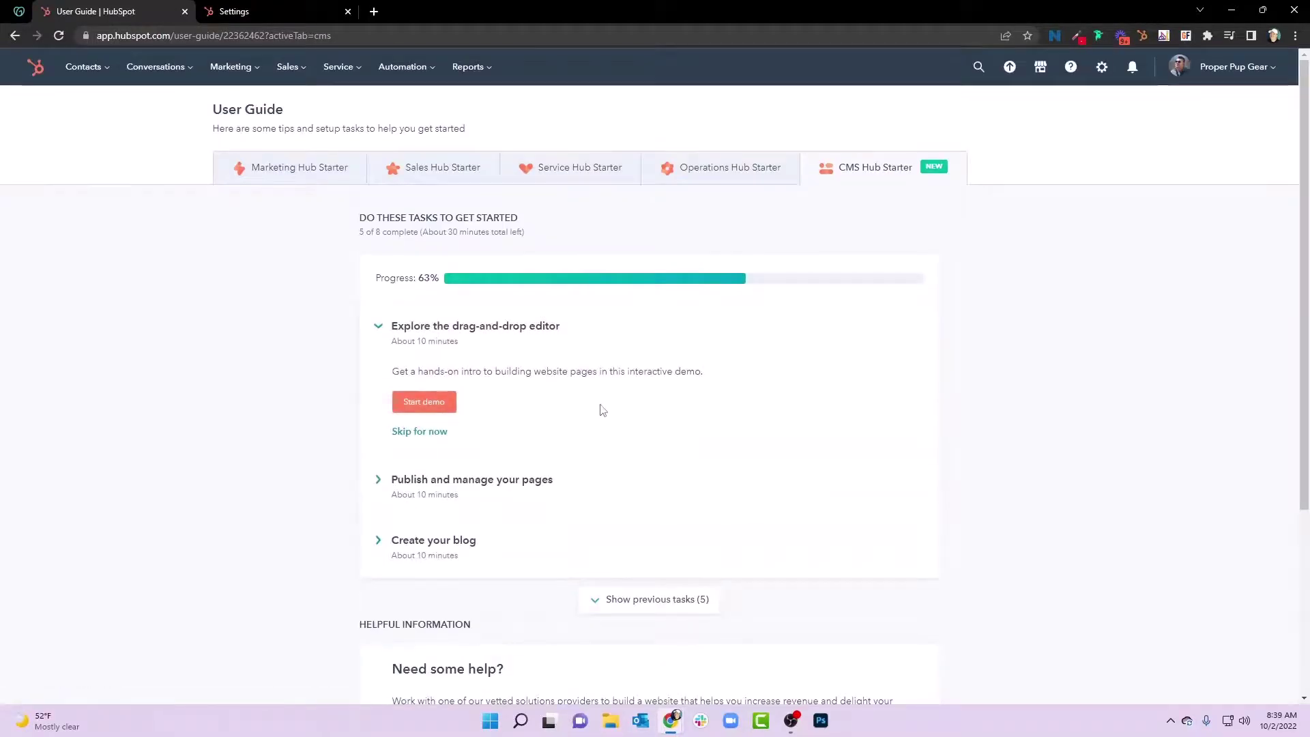
Step: Skip the drag-and-drop editor task, open Website pages, and toggle the select-all box on and off
scroll(491, 369, down, 1)
click(420, 364)
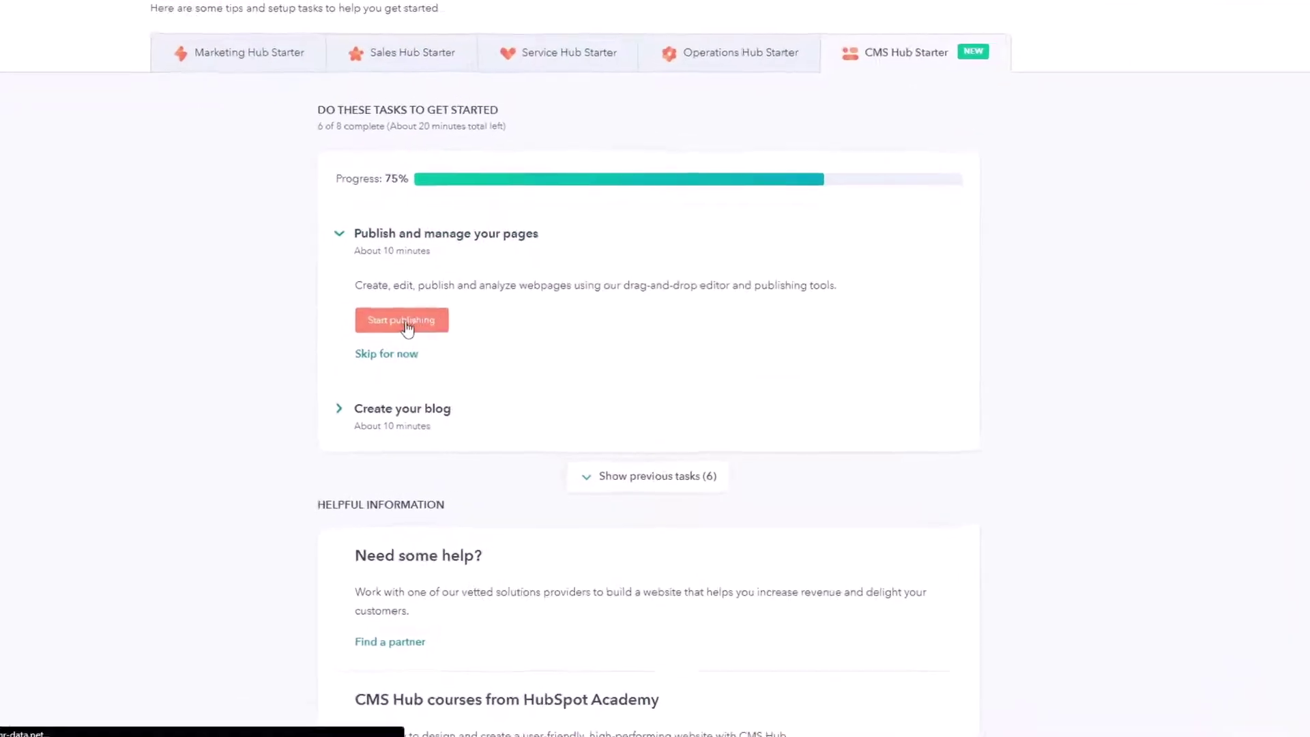
click(402, 321)
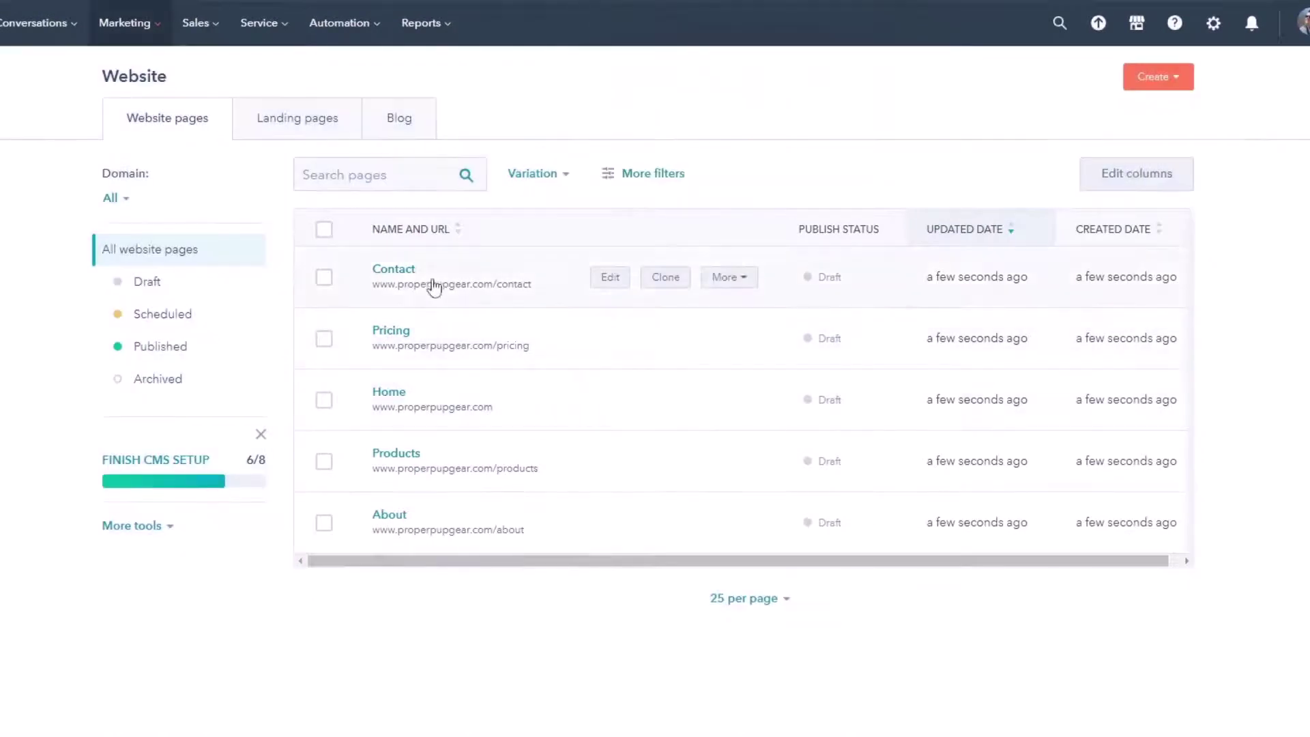
click(324, 230)
click(324, 229)
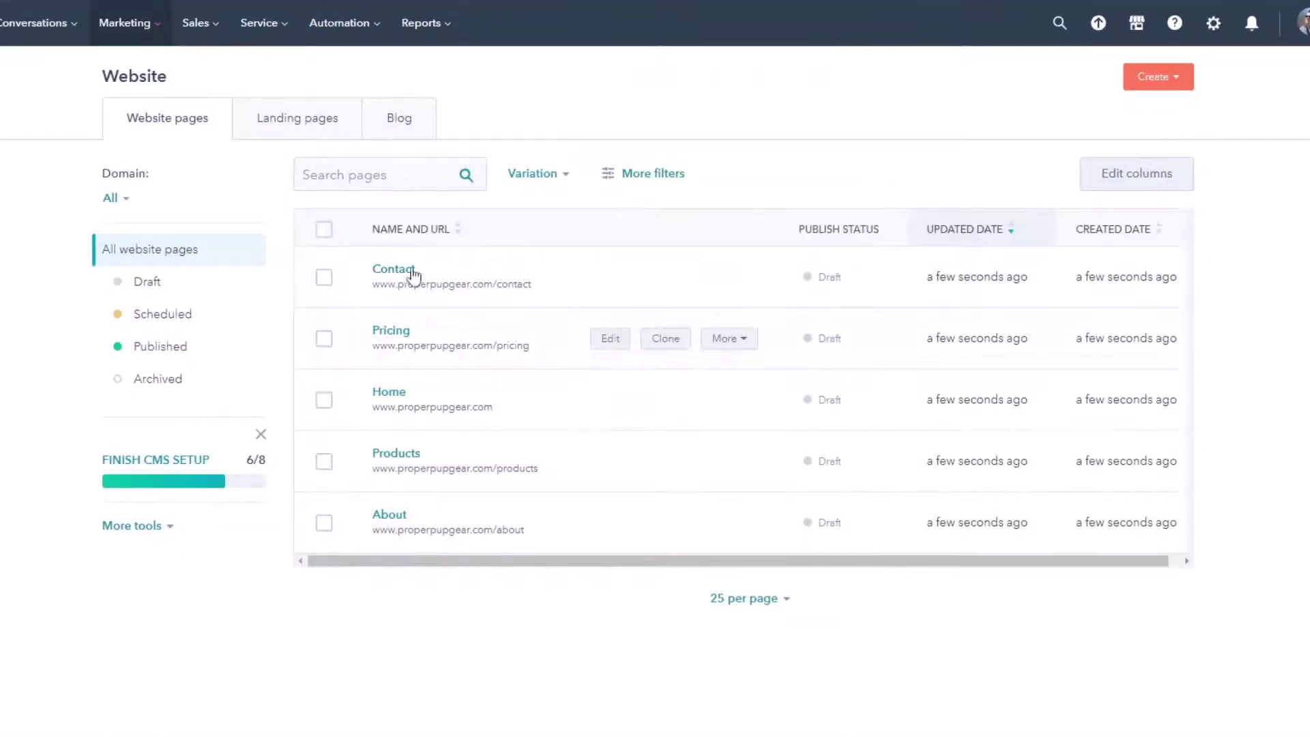
Step: Open the Home page draft and publish it immediately
click(397, 394)
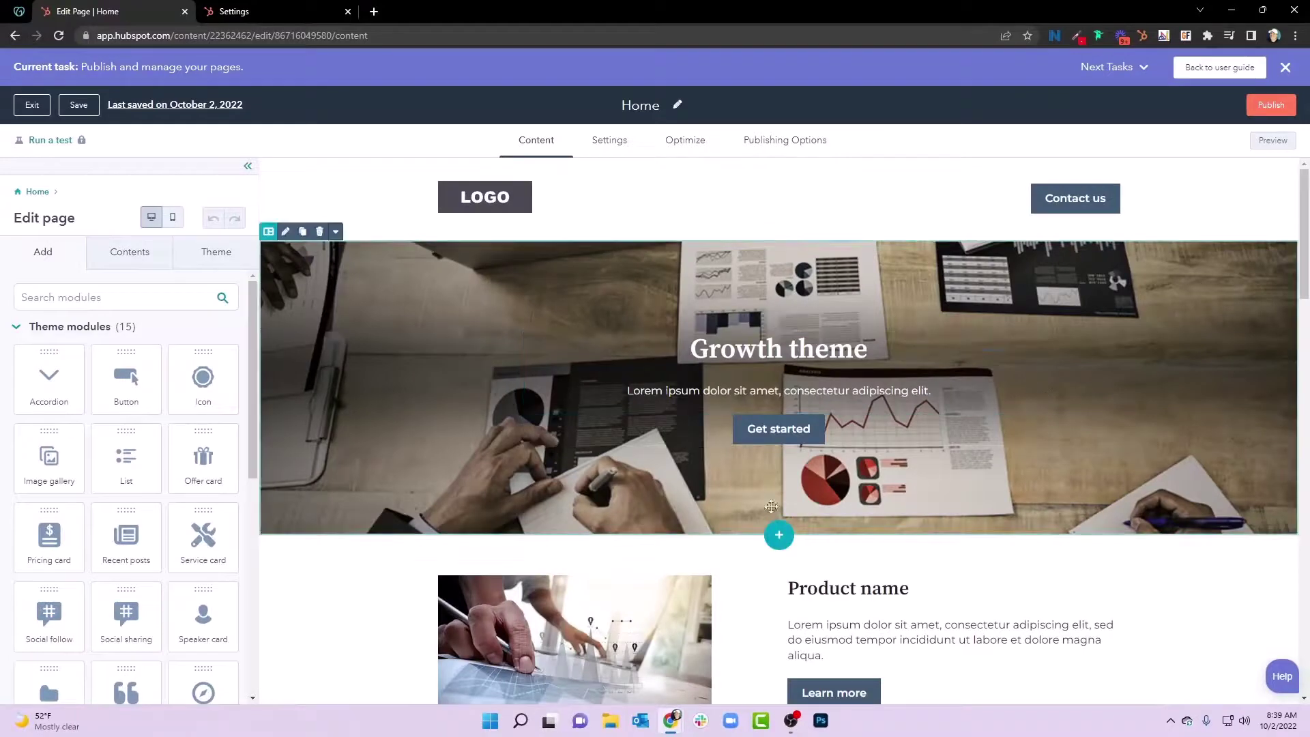
click(1271, 106)
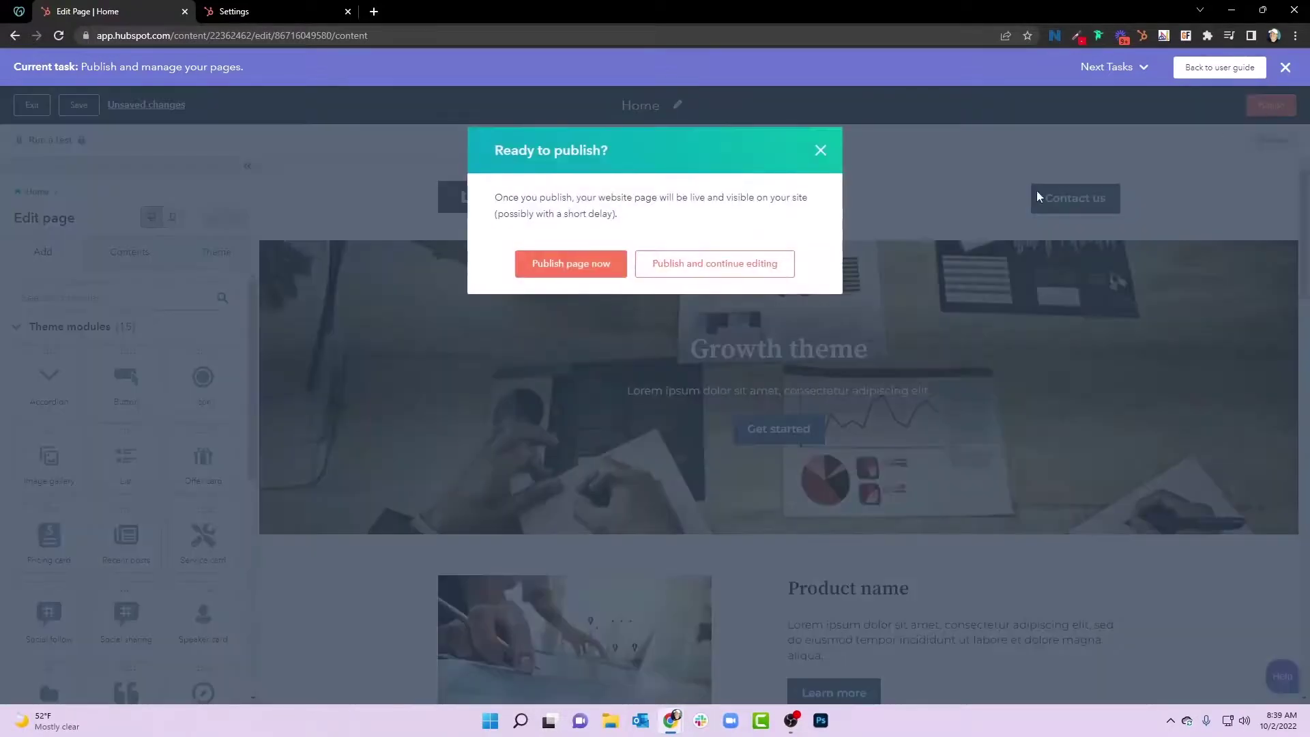
click(570, 270)
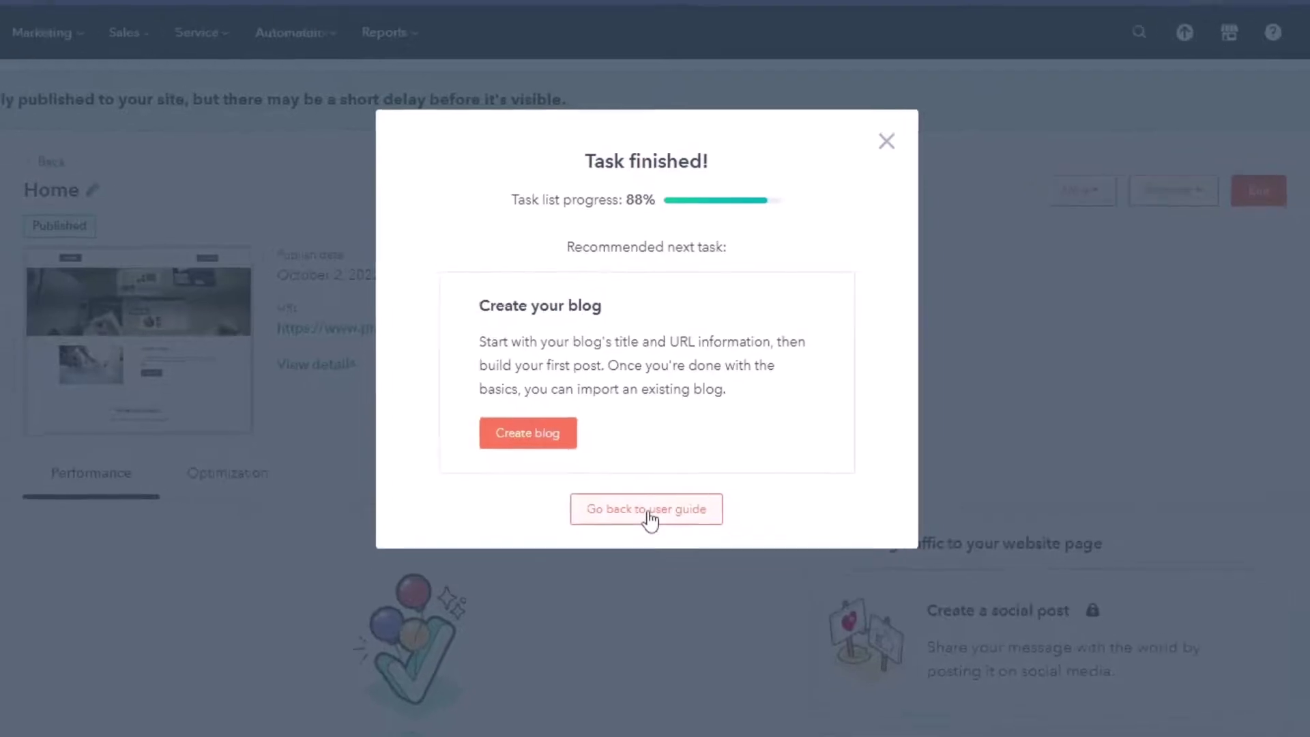
Step: Create a blog titled 'Proper Pup Gear Blog' with its subdirectory trimmed to 'blog'
click(523, 438)
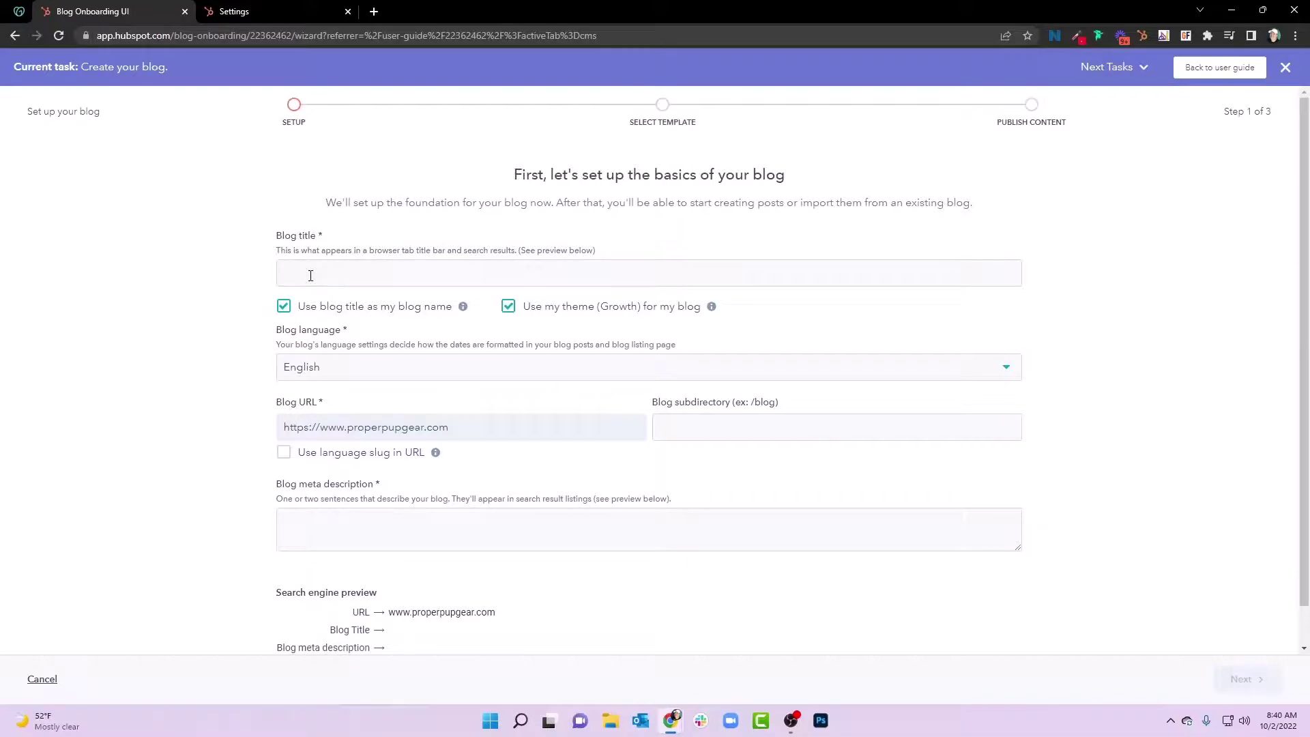
click(311, 275)
text(Proper Pup Gear Blog)
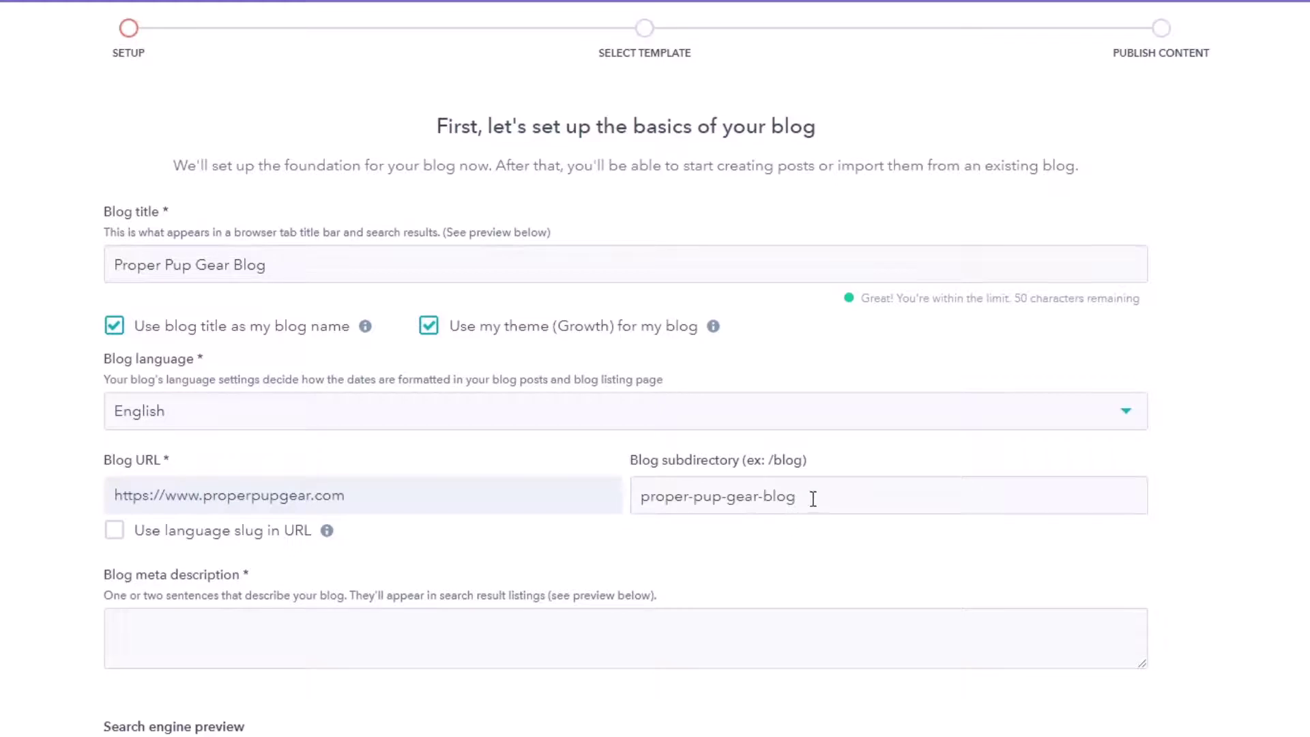
drag(813, 498, 652, 496)
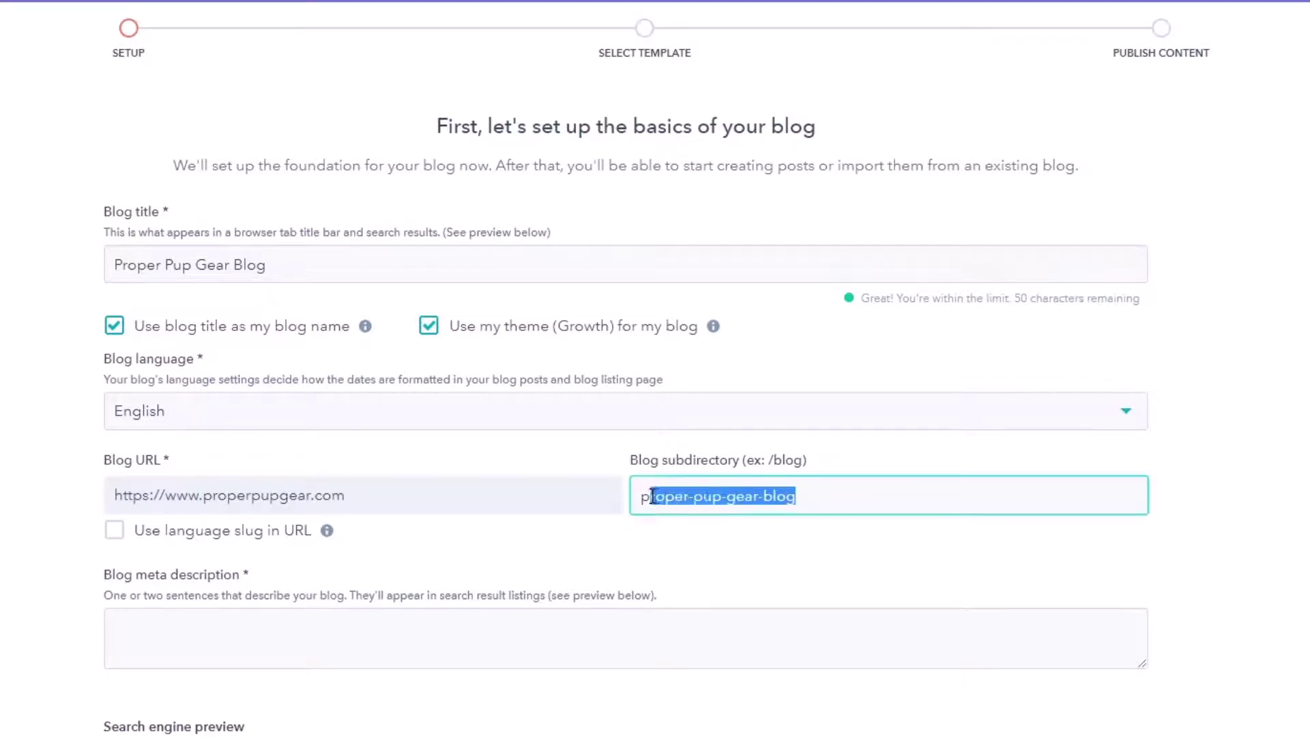
click(726, 500)
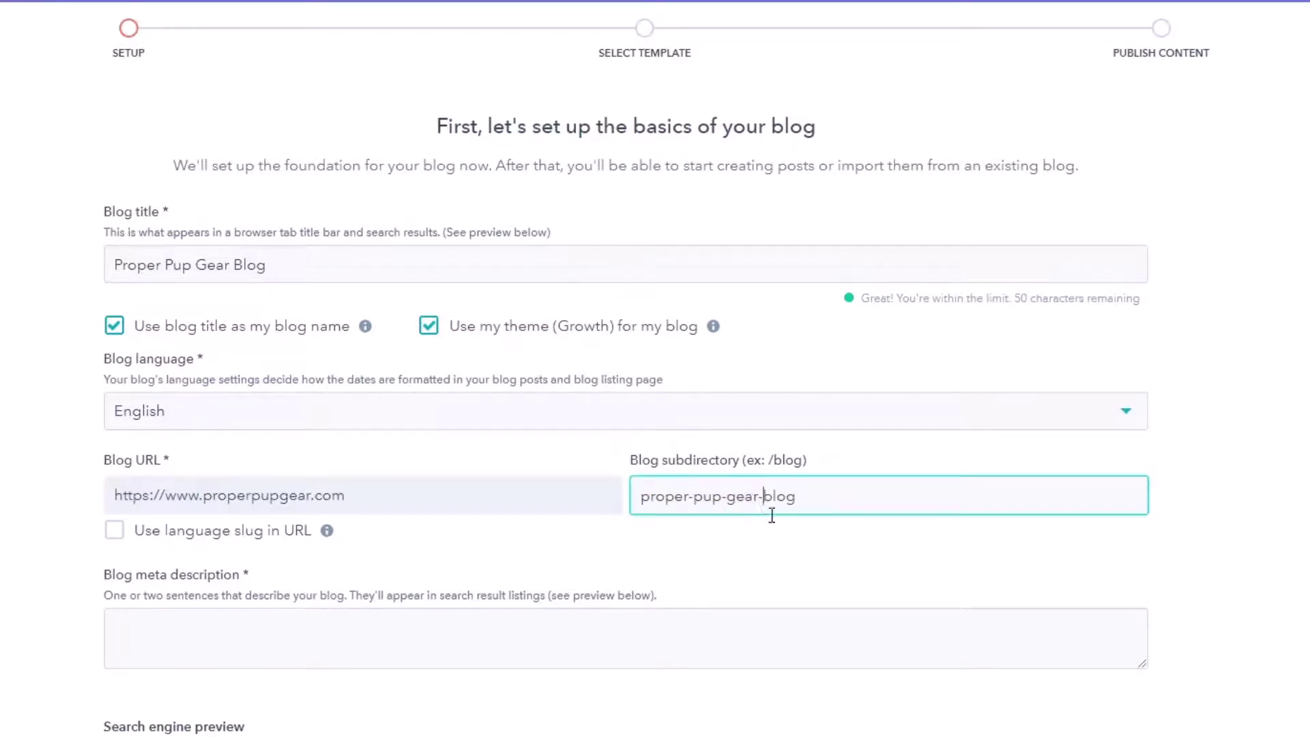
key(BackSpace)
key(BackSpace)
key(BackSpace)
key(BackSpace)
key(BackSpace)
key(BackSpace)
key(BackSpace)
key(BackSpace)
key(BackSpace)
key(BackSpace)
key(BackSpace)
key(BackSpace)
key(BackSpace)
key(BackSpace)
key(BackSpace)
key(BackSpace)
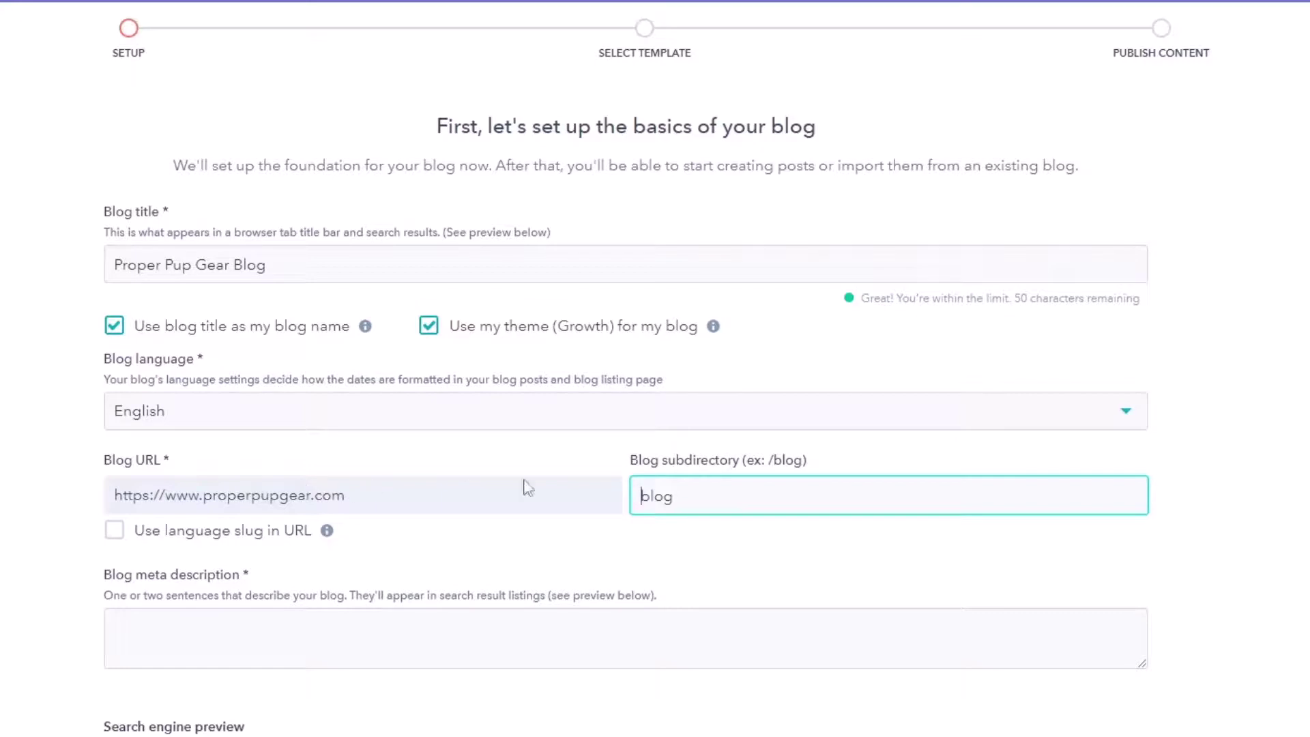
Step: Add the service-dog meta description, removing 'all' and typing 'oper pup gear and' to finish it
click(134, 629)
text(Are you ready to learn more about all the ways you can help your service dog look and feel great? Each week we release new articles on ...)
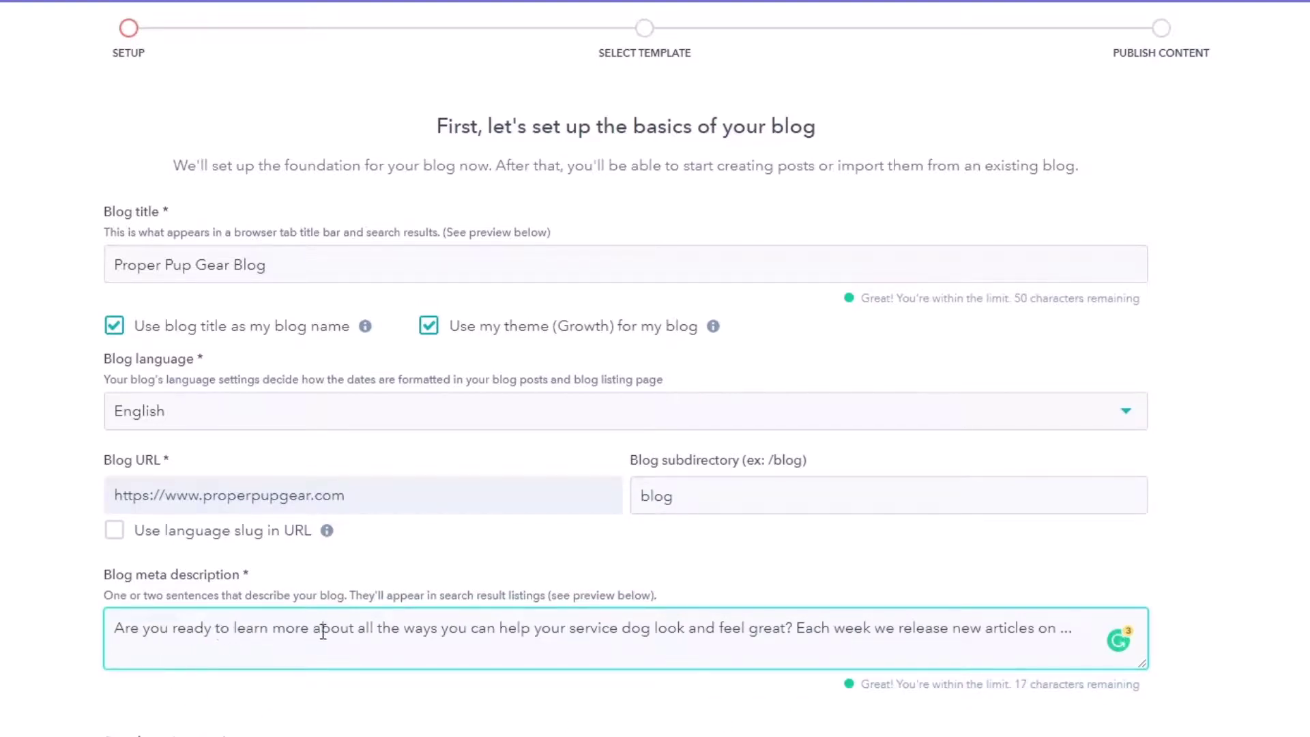
click(377, 629)
key(BackSpace)
key(BackSpace)
key(BackSpace)
key(BackSpace)
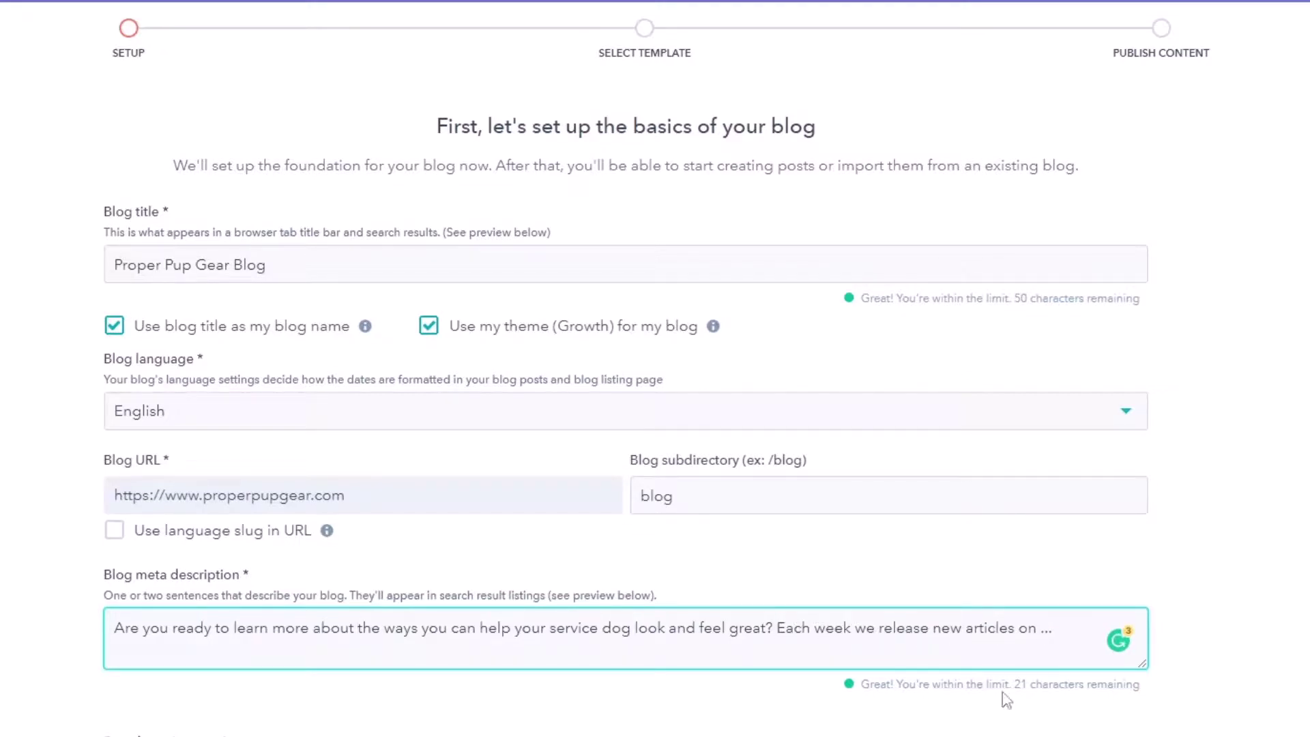
text(oper pu)
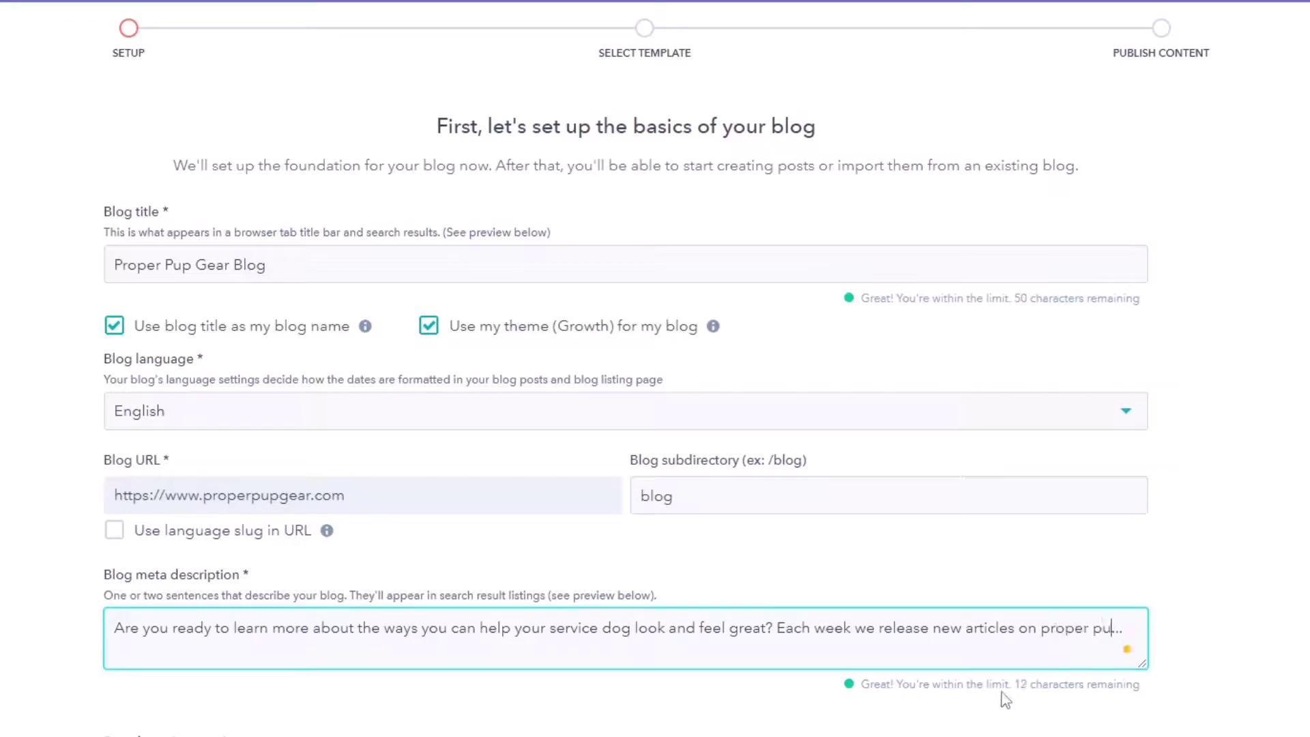
text(p gear and)
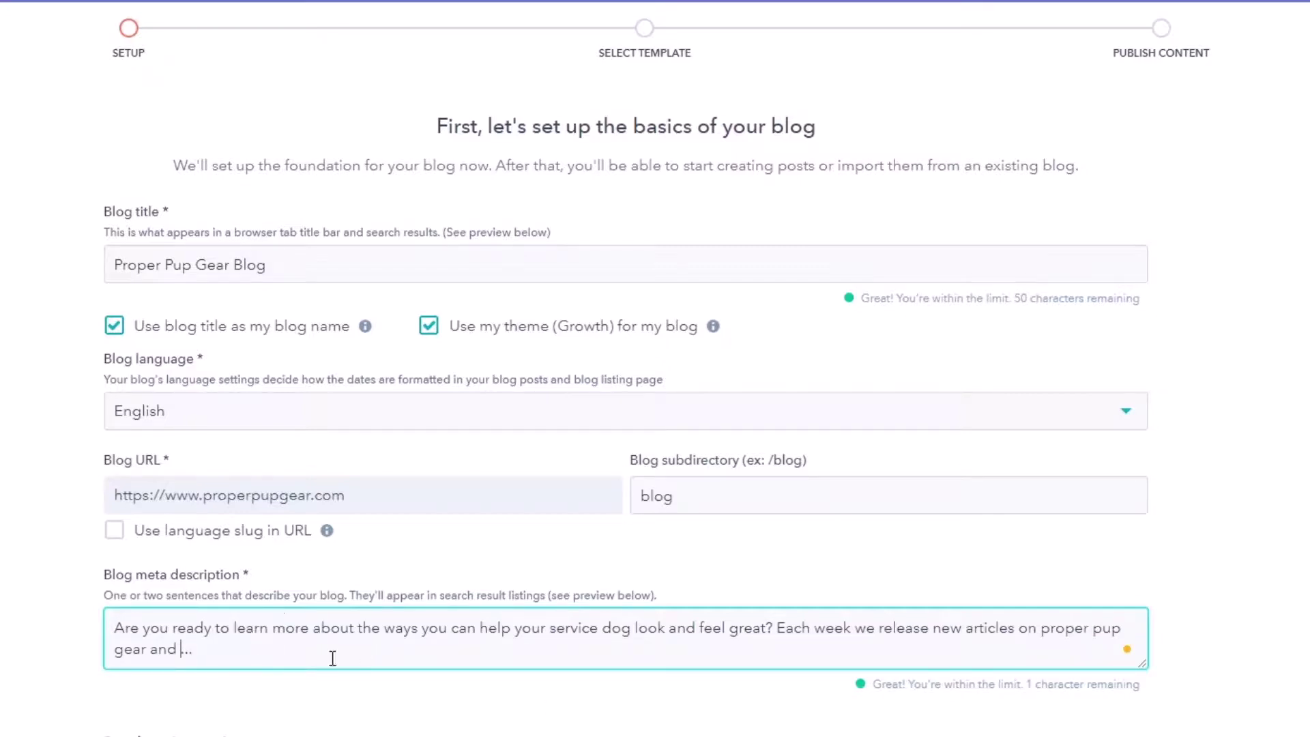
scroll(455, 692, down, 2)
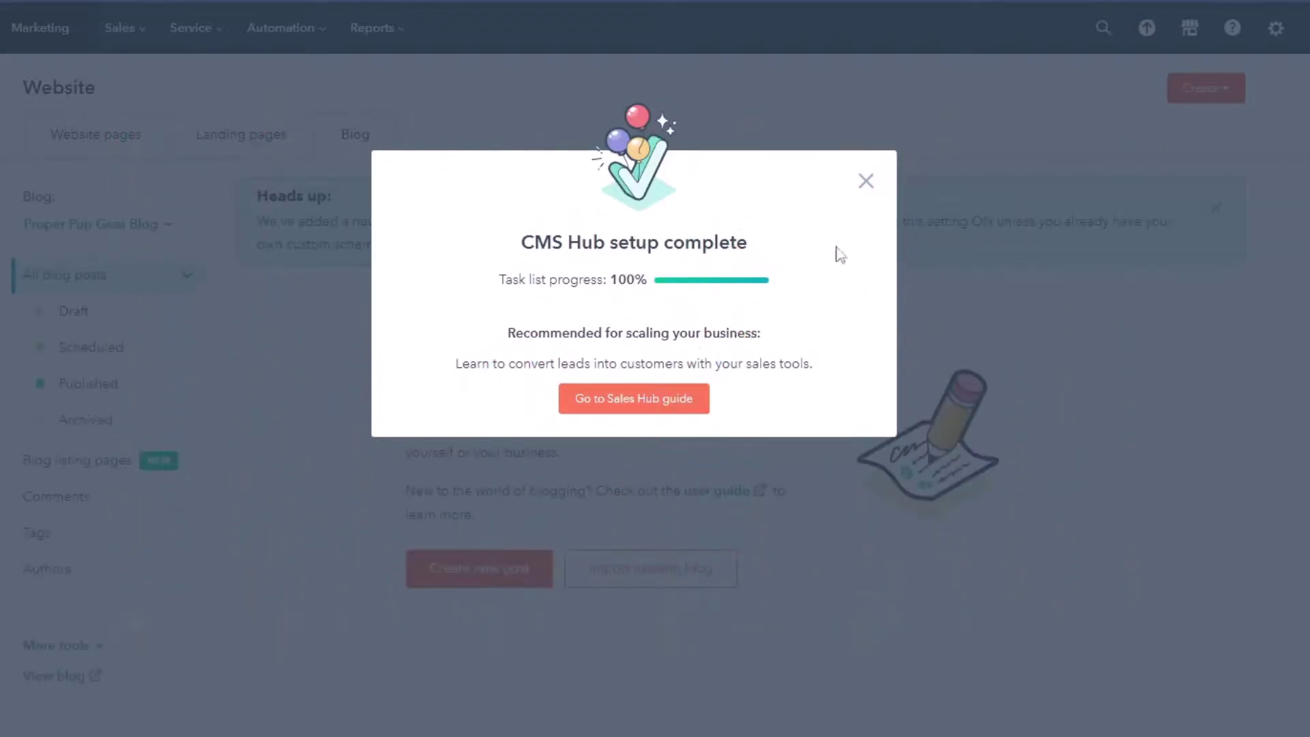
Step: Dismiss the setup-complete message and scroll the Domains & URLs settings down to Redirected domains
click(867, 182)
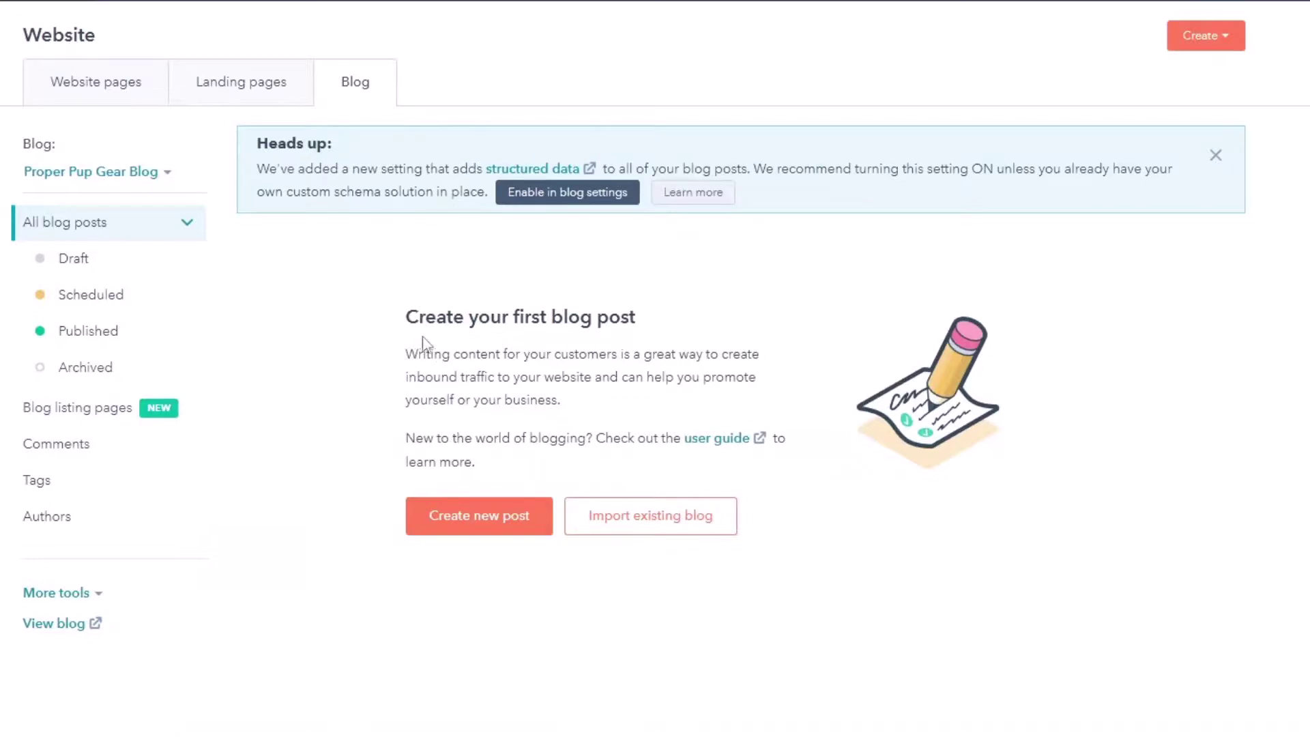
click(291, 14)
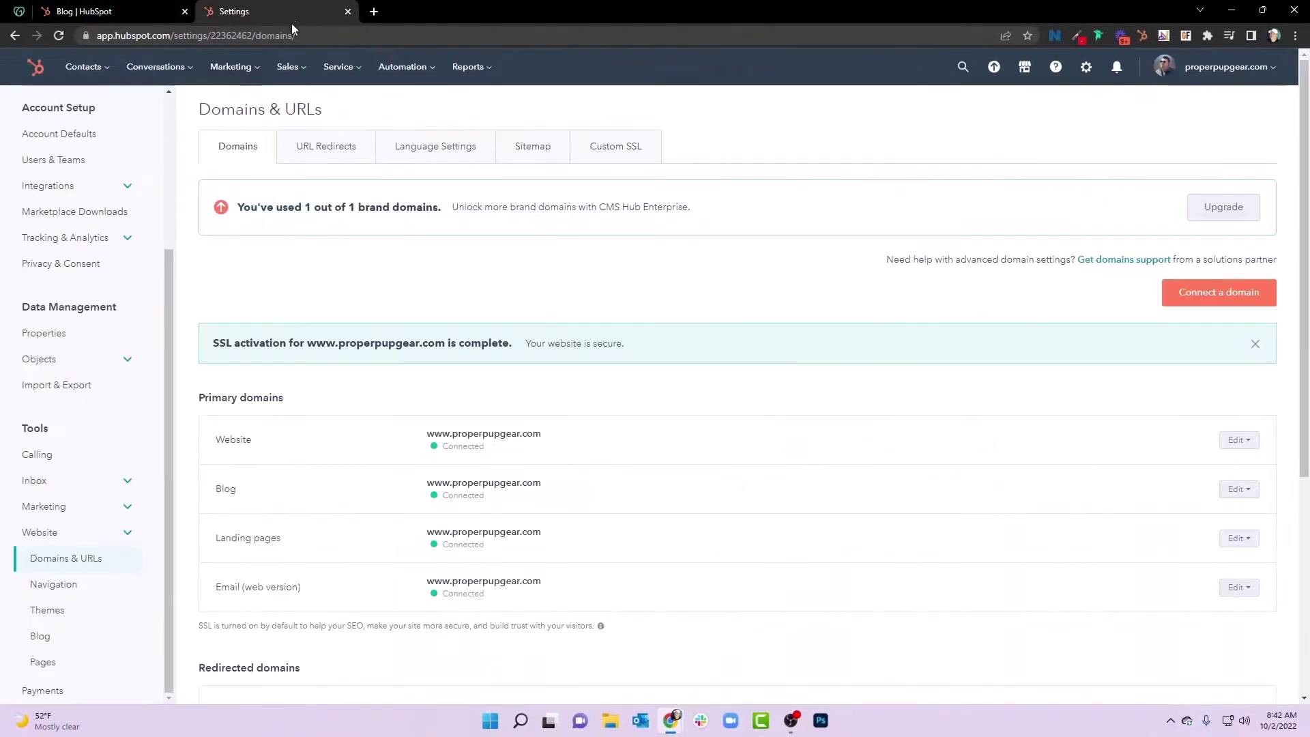
scroll(285, 452, down, 4)
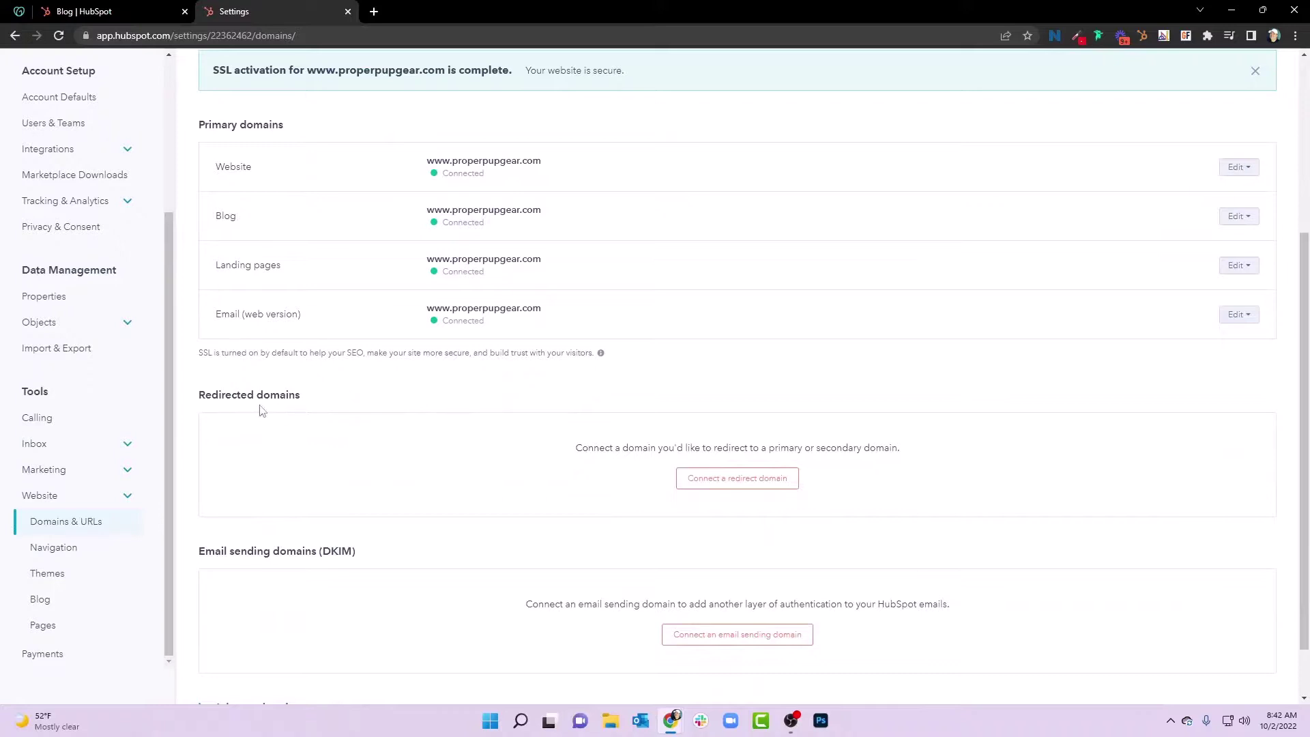
click(743, 485)
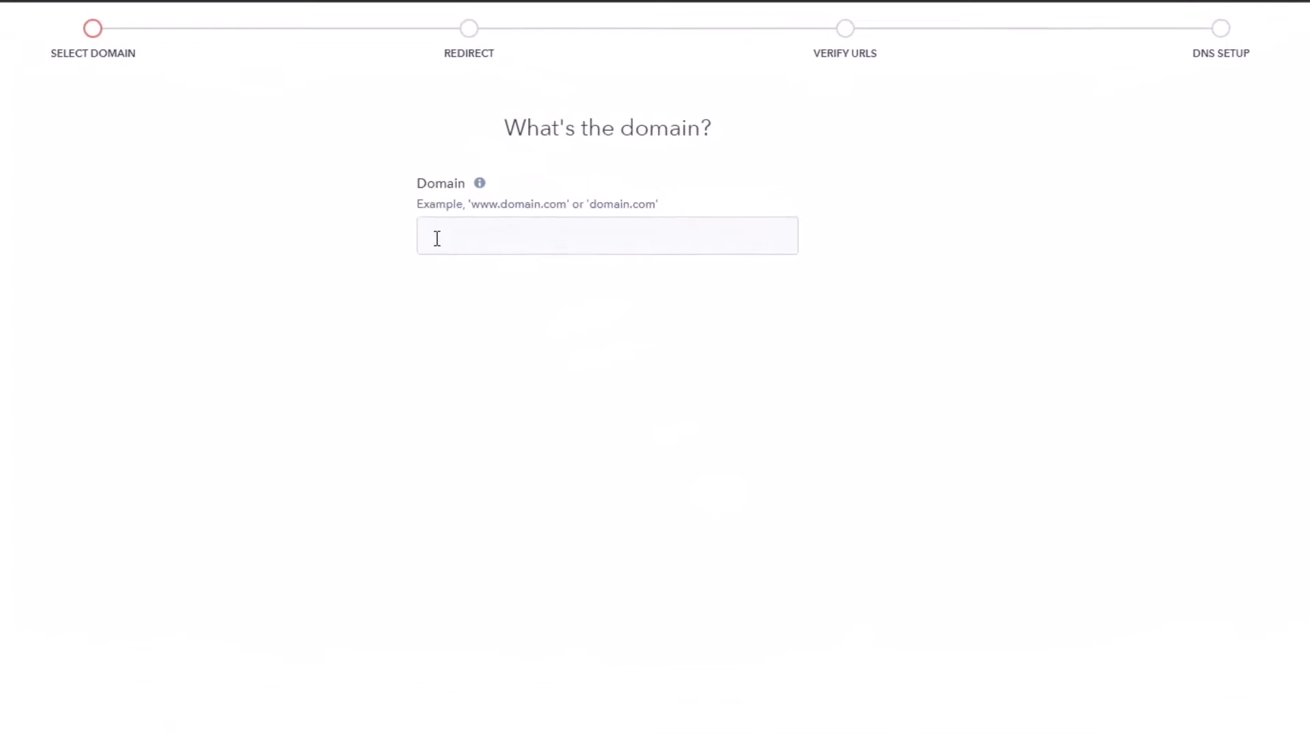
click(436, 238)
text(properpupgear.com)
key(Tab)
key(Return)
click(777, 173)
click(510, 228)
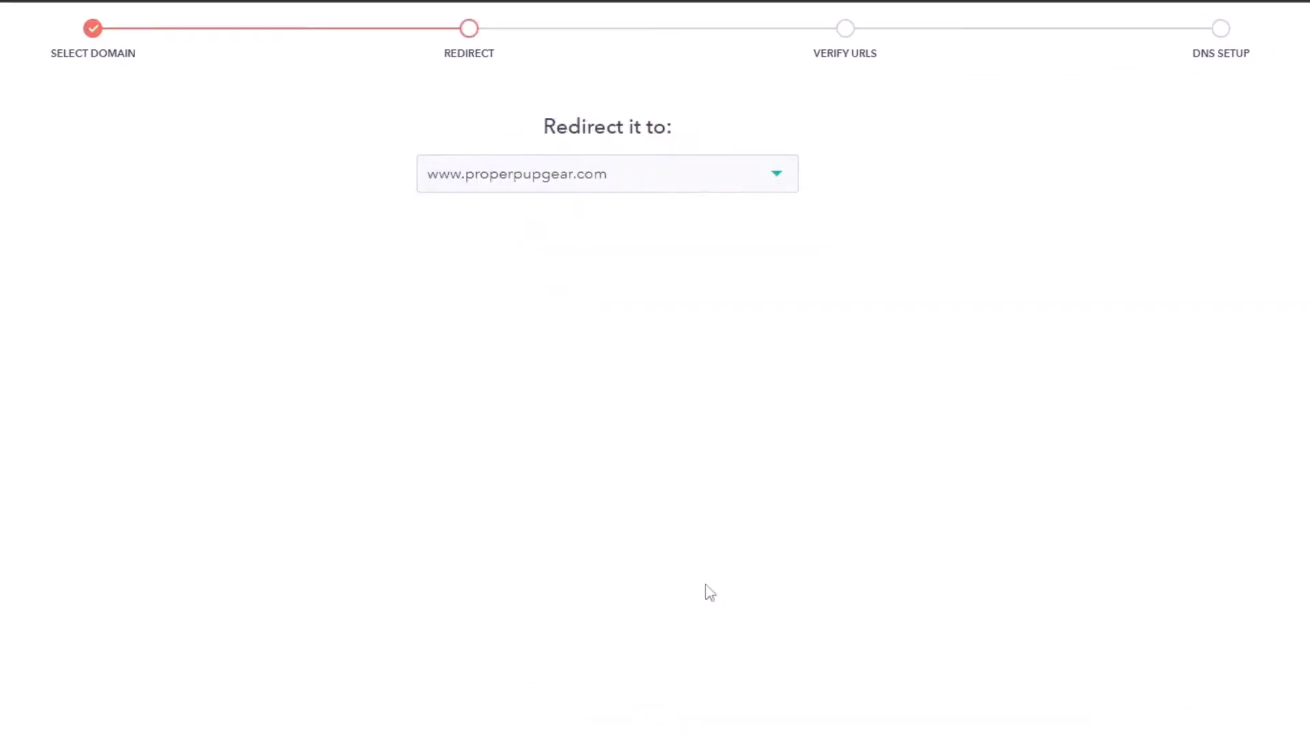
key(Return)
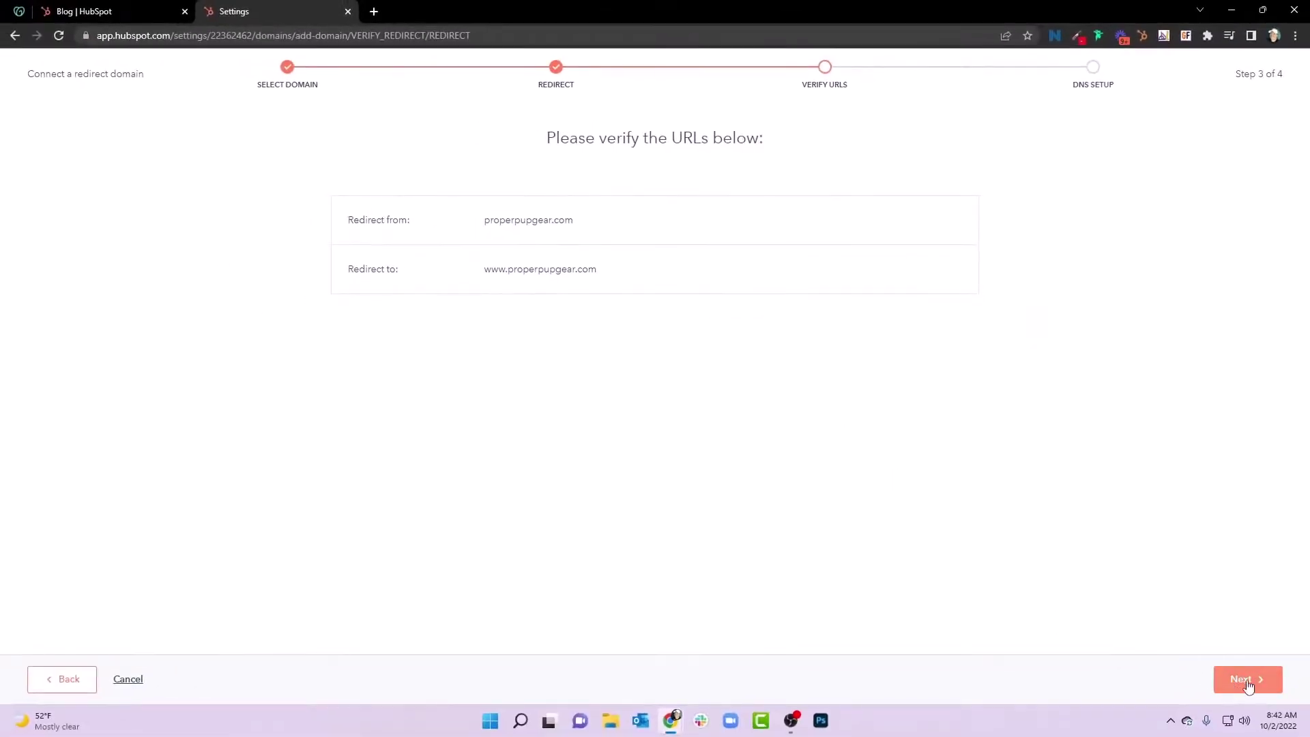
click(1245, 679)
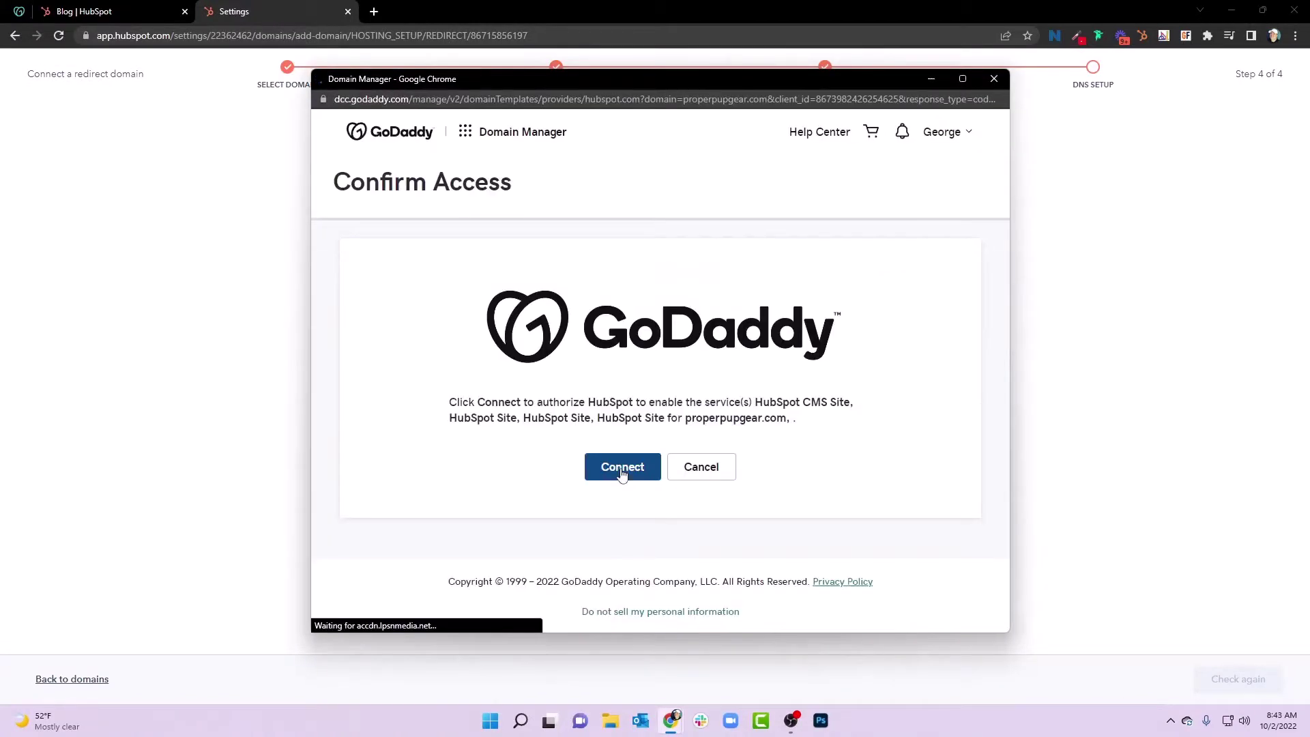
Step: Authorise HubSpot in GoDaddy to configure properpupgear.com's DNS
click(620, 467)
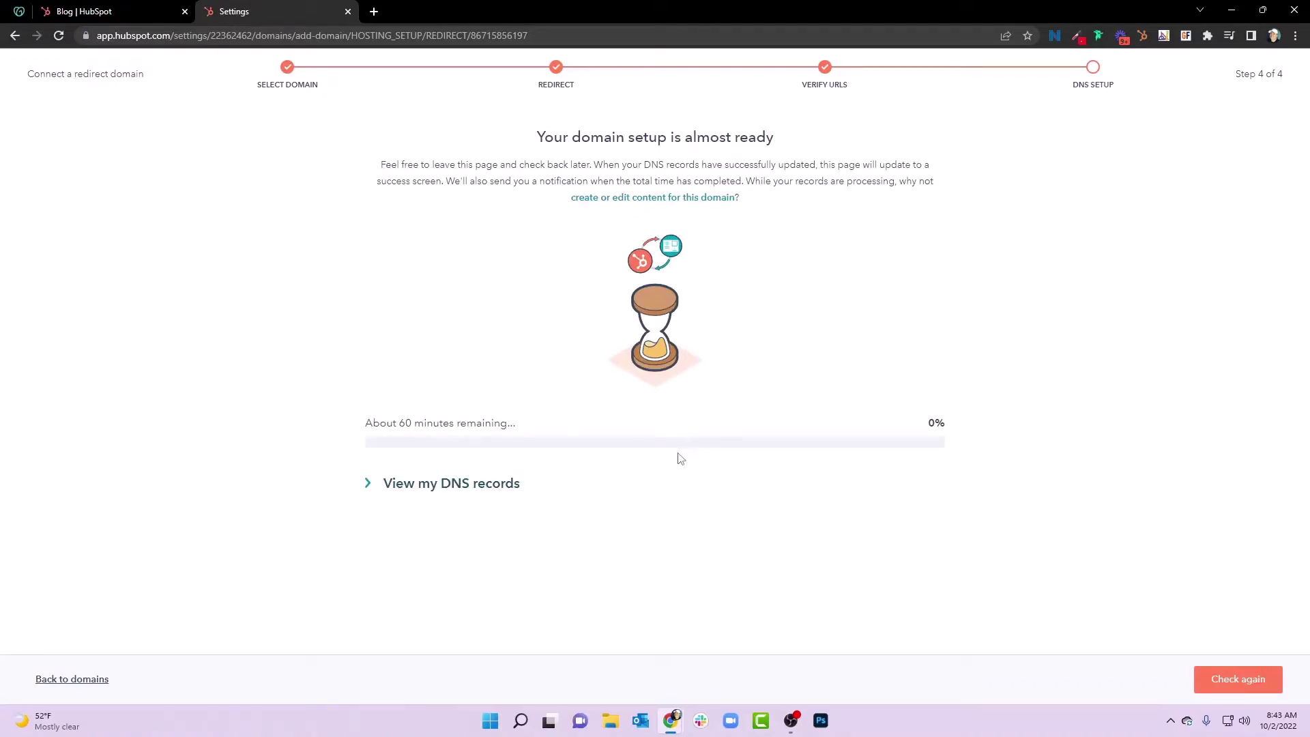
Step: Return to the Blog tab and show the Website pages list
click(123, 10)
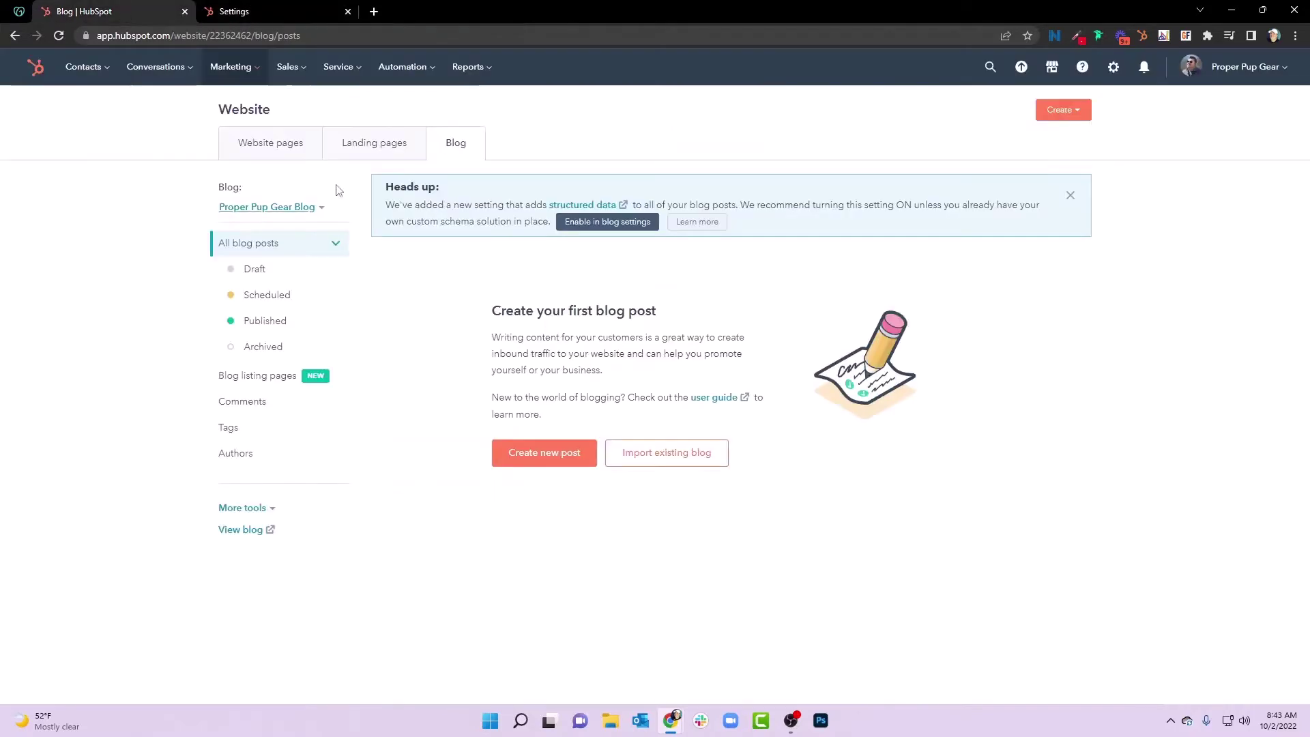
click(254, 140)
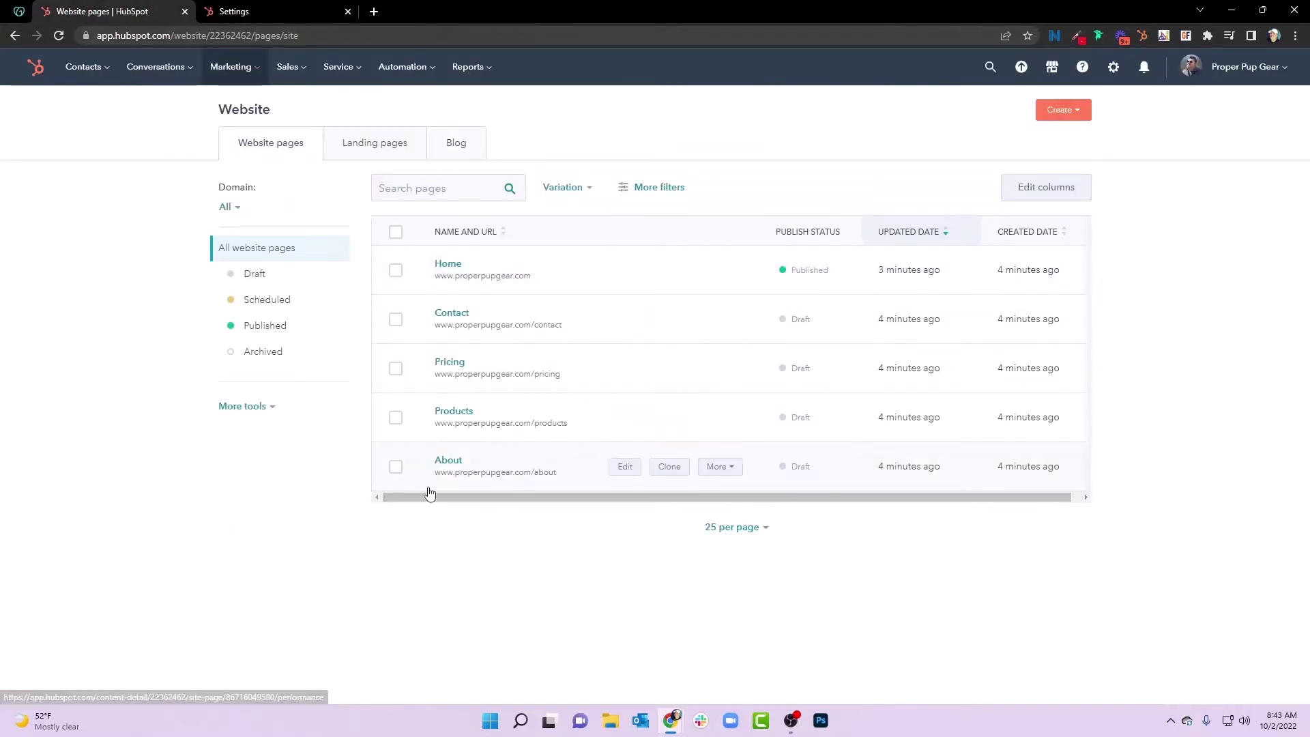